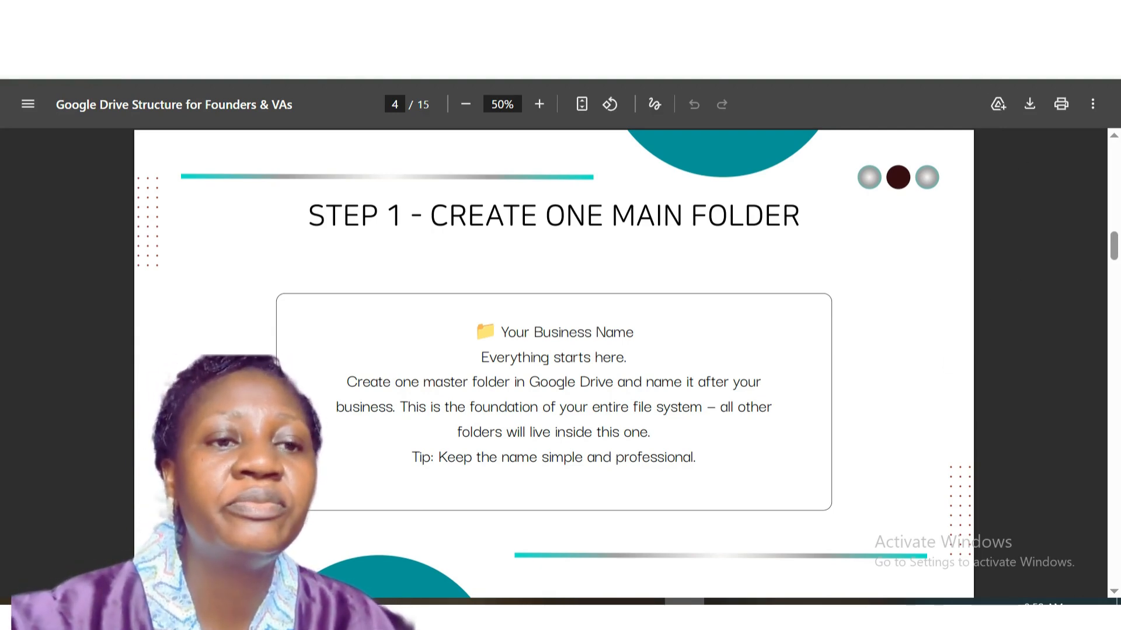
Step: Leave the PDF guide and open Google Drive in a new browser tab
{"action": "left_click", "coordinate": [957, 22]}
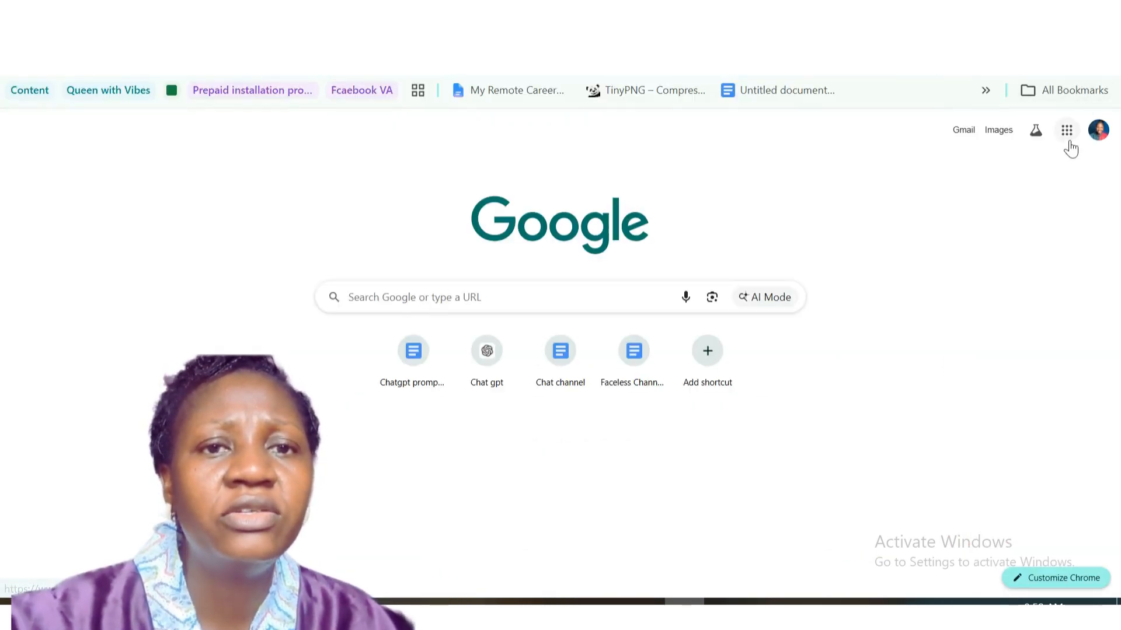
{"action": "left_click", "coordinate": [1067, 131]}
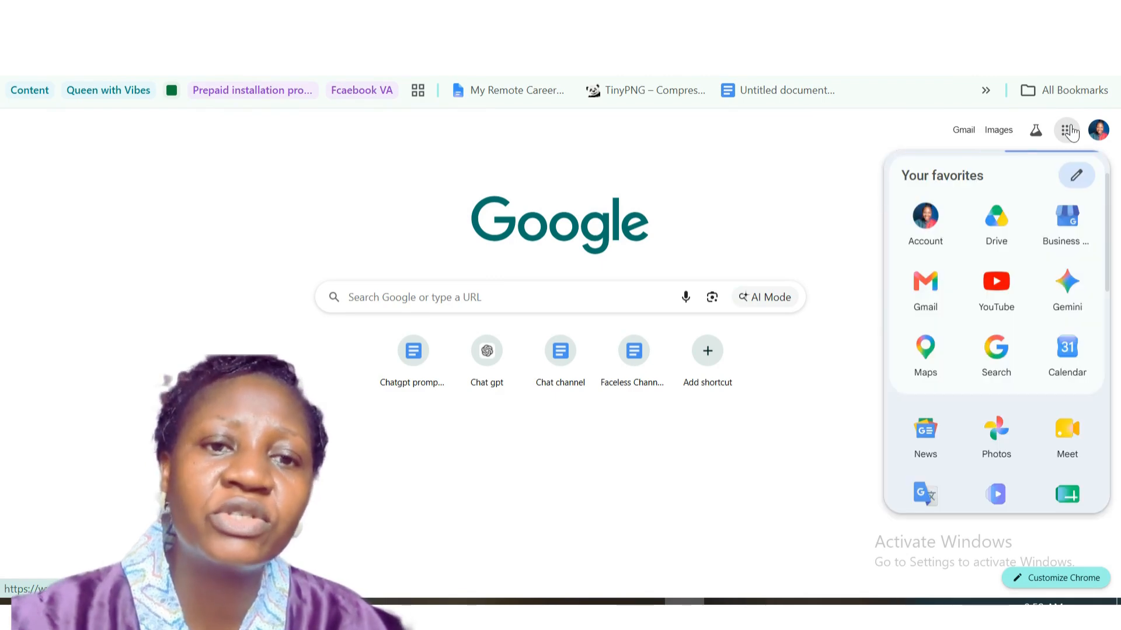
{"action": "left_click", "coordinate": [988, 228]}
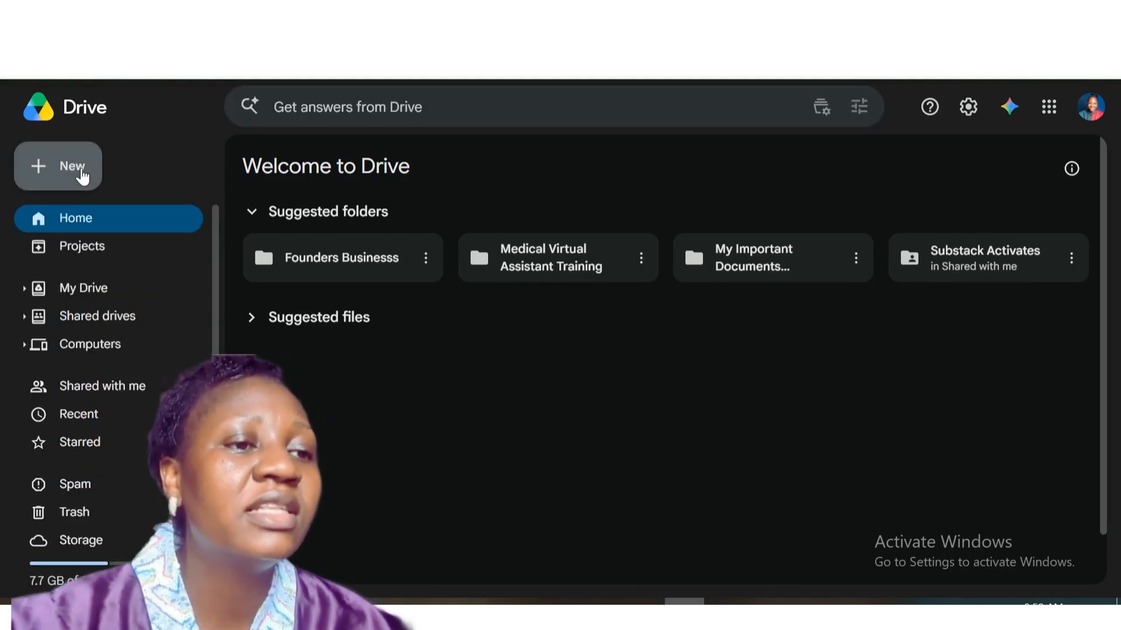
Step: Create a new main folder in Drive named "Your Business Name"
{"action": "left_click", "coordinate": [82, 176]}
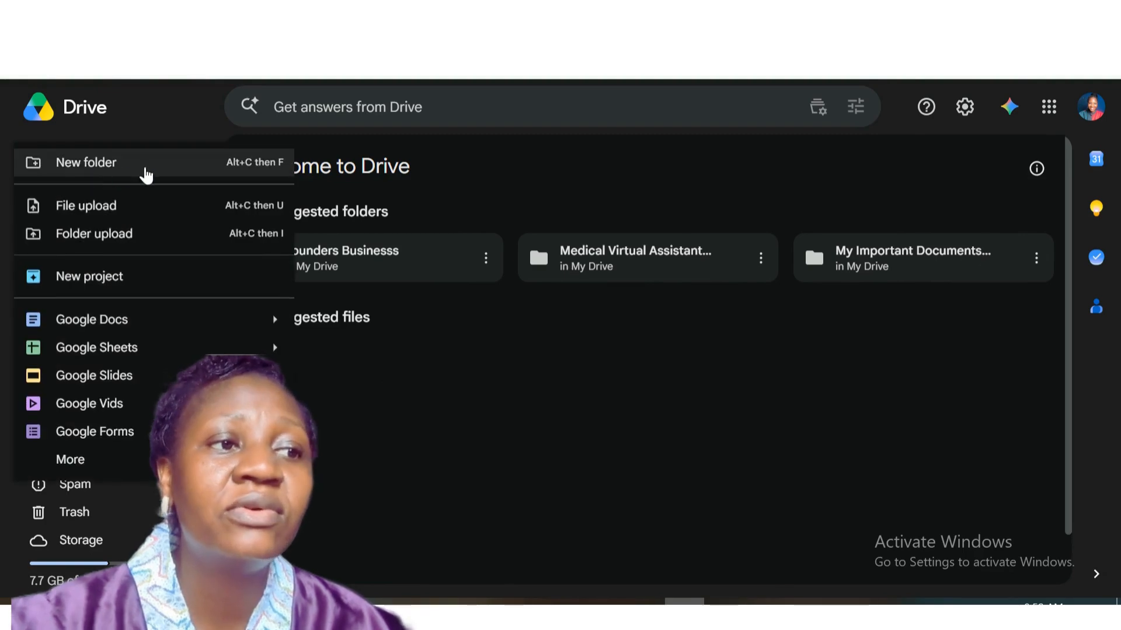
{"action": "left_click", "coordinate": [91, 165]}
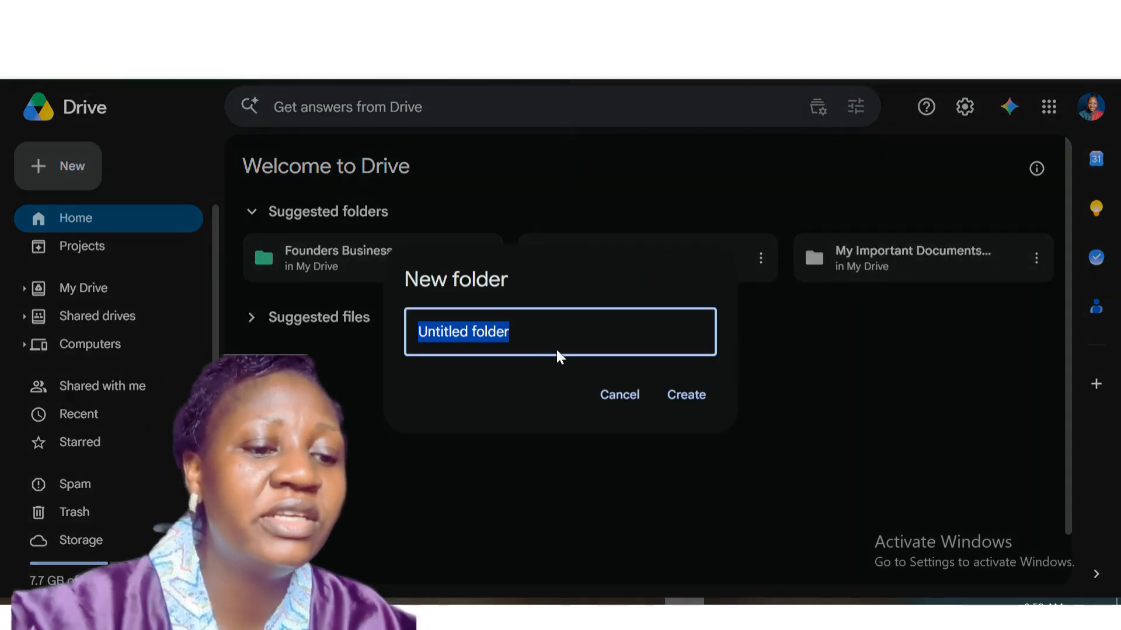
{"action": "type", "text": "You"}
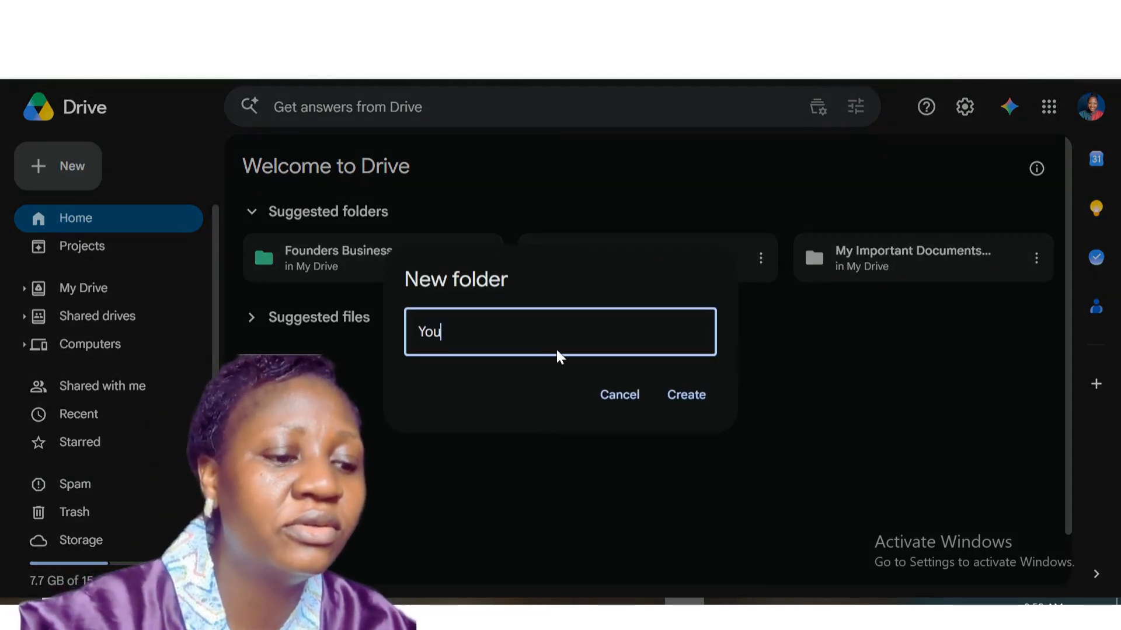
{"action": "type", "text": "r Business"}
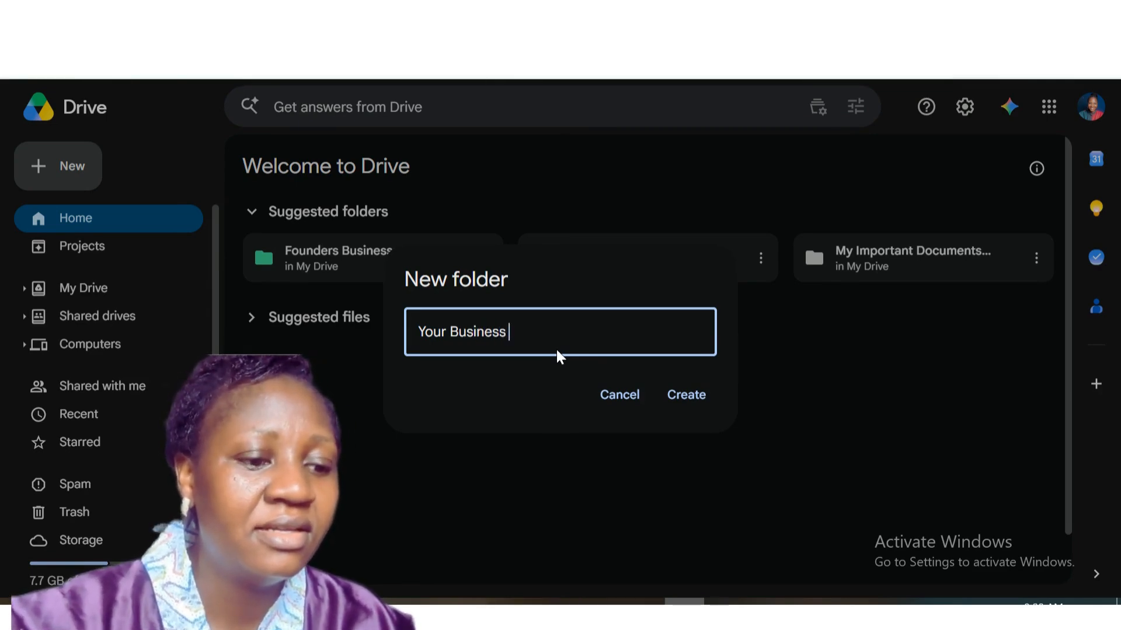
{"action": "type", "text": " Name"}
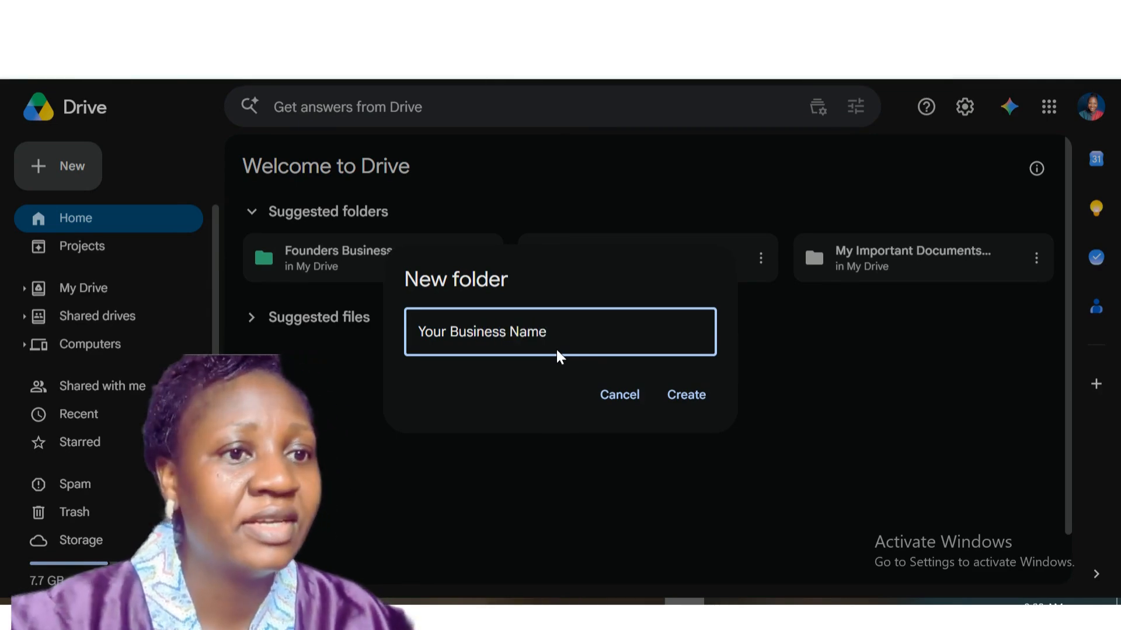
{"action": "left_click", "coordinate": [697, 403]}
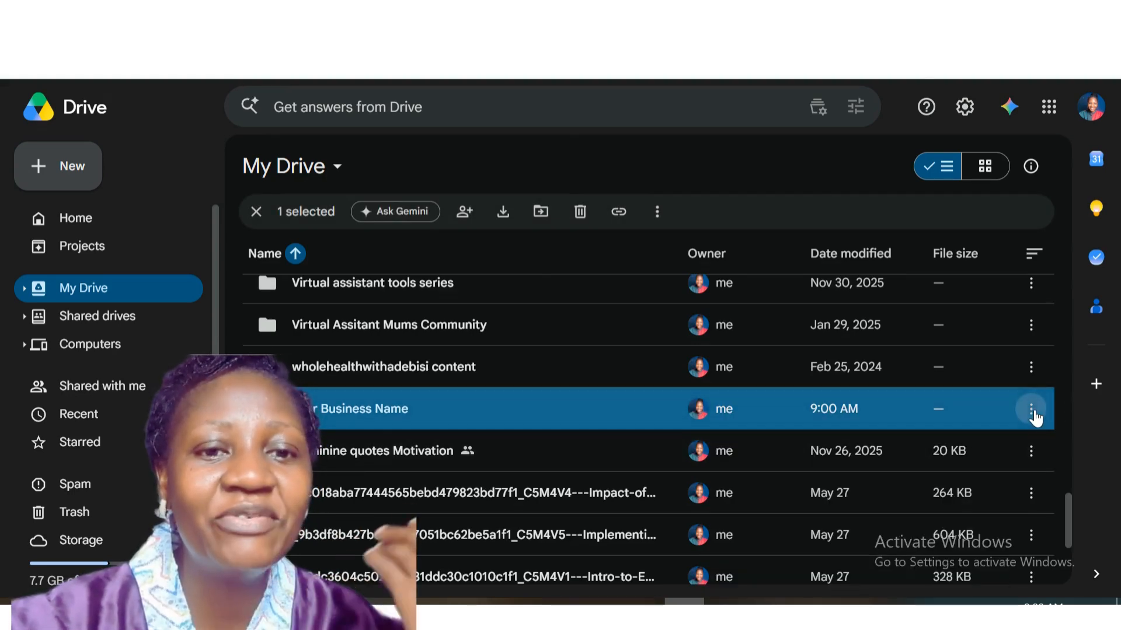
Step: Set the Your Business Name folder's color to light purple and open the folder
{"action": "left_click", "coordinate": [1033, 413]}
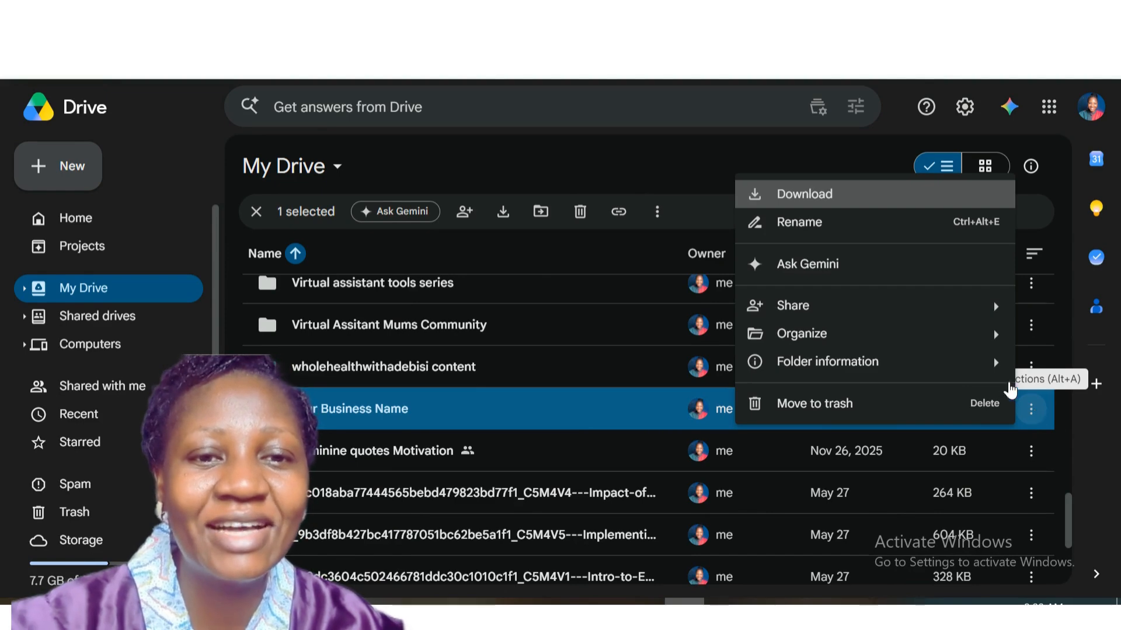
{"action": "mouse_move", "coordinate": [991, 343]}
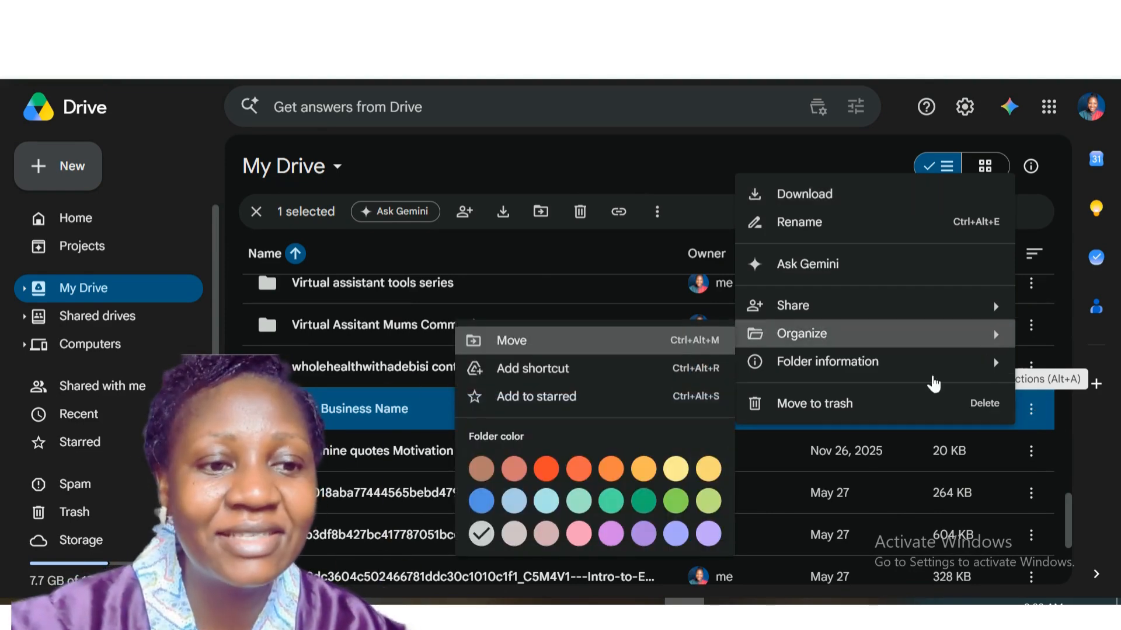
{"action": "left_click", "coordinate": [610, 536]}
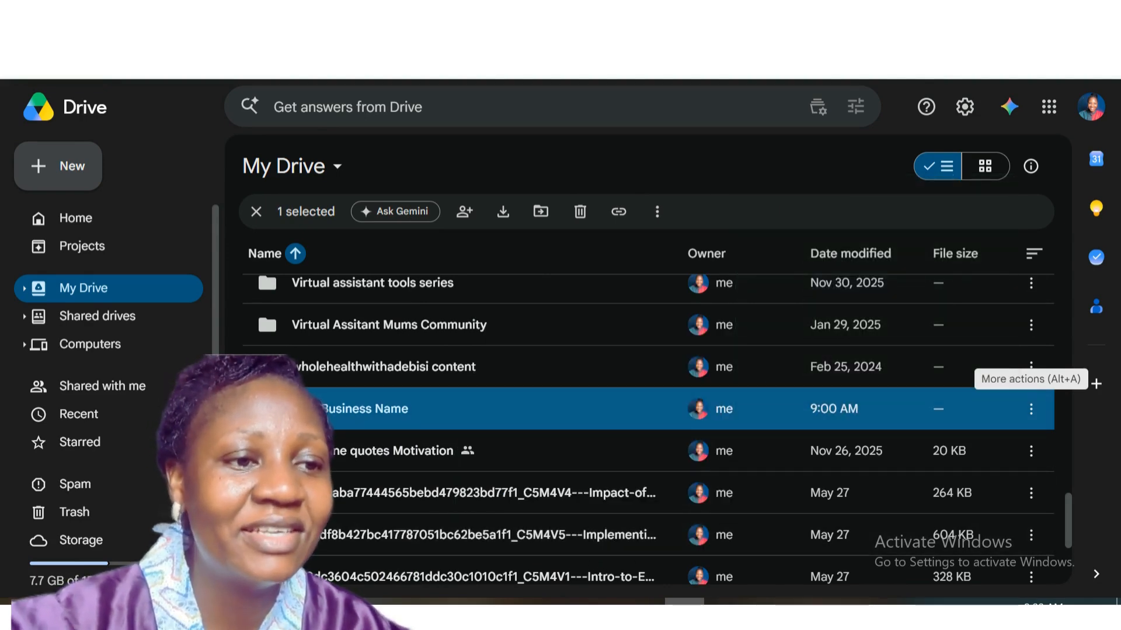
{"action": "double_click", "coordinate": [350, 409]}
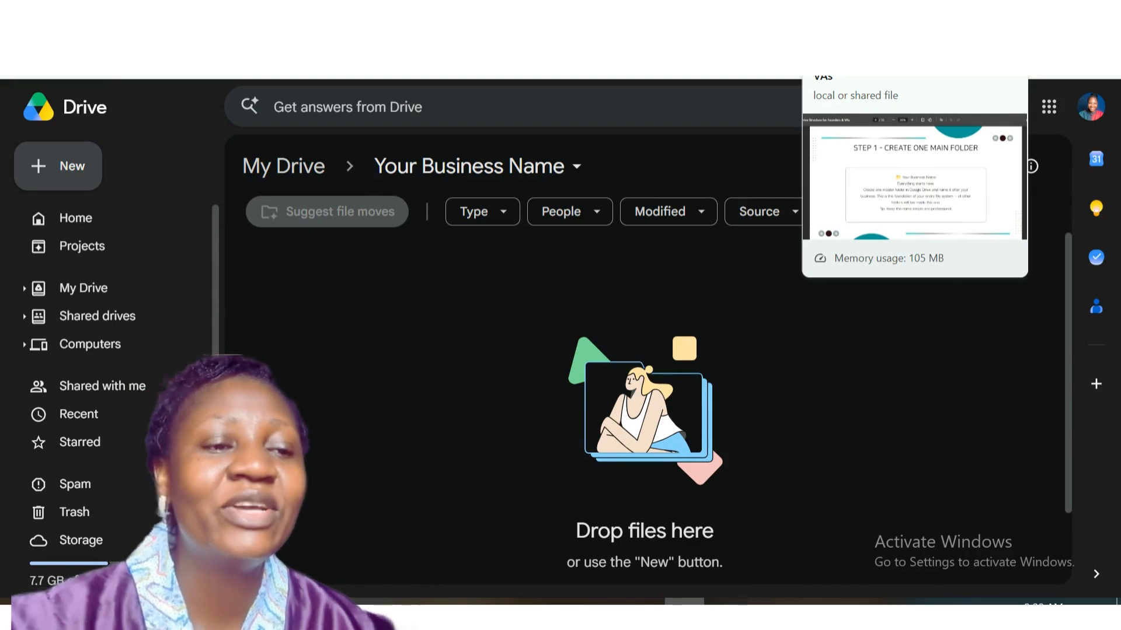
Step: Copy the "📁 Brand Assets" line from page 5 of the PDF guide and create a Drive subfolder with that name inside Your Business Name
{"action": "left_click", "coordinate": [852, 15]}
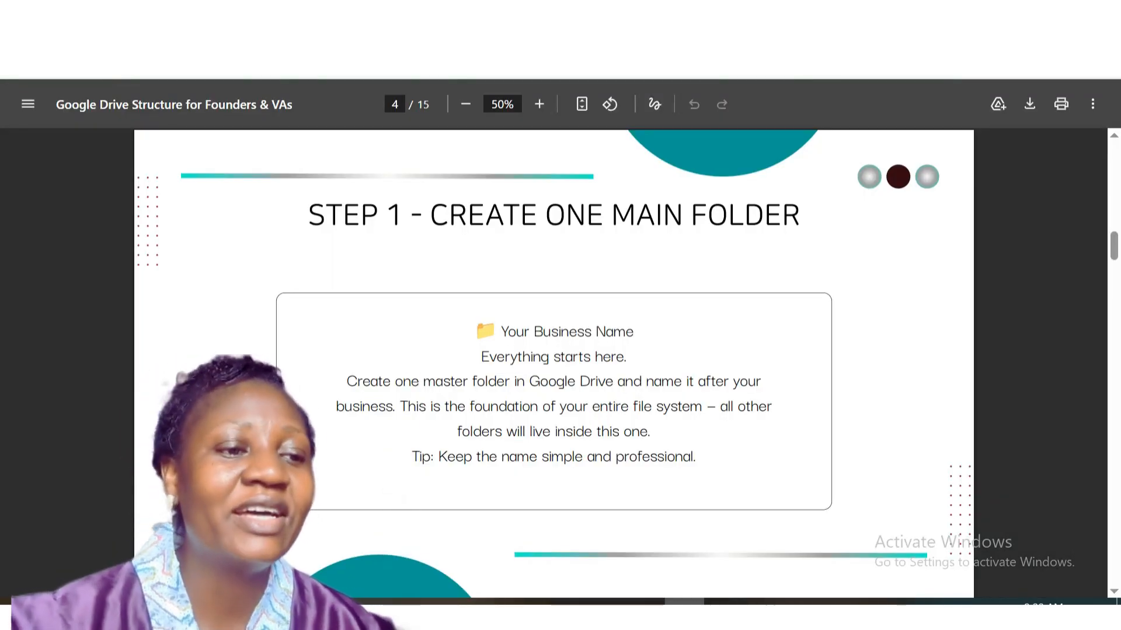
{"action": "key", "text": "Right"}
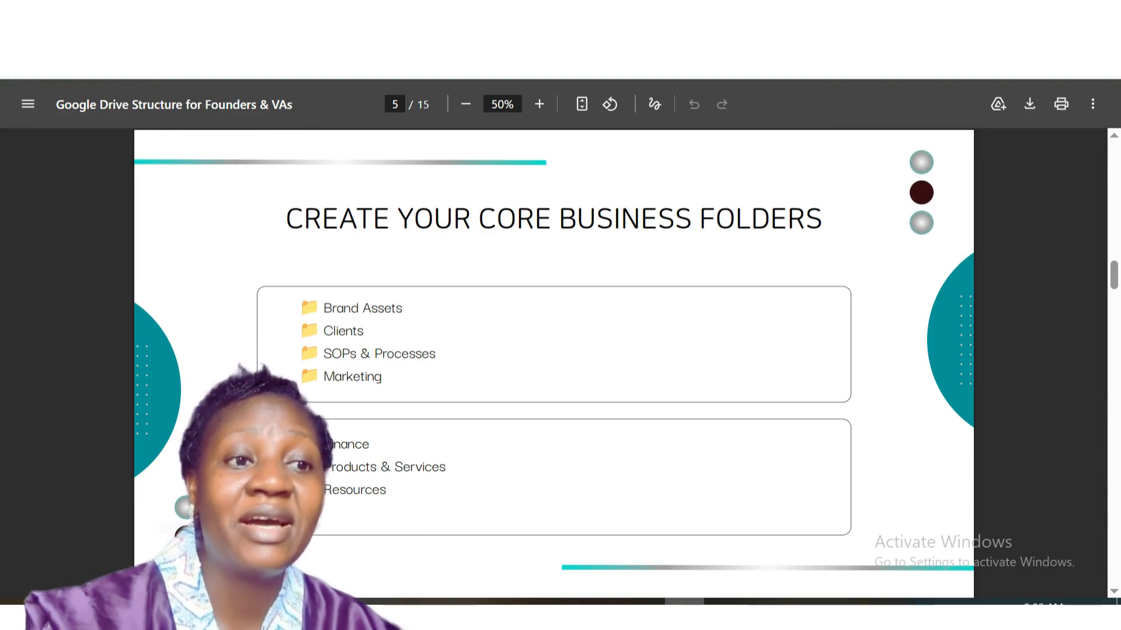
{"action": "triple_click", "coordinate": [391, 316]}
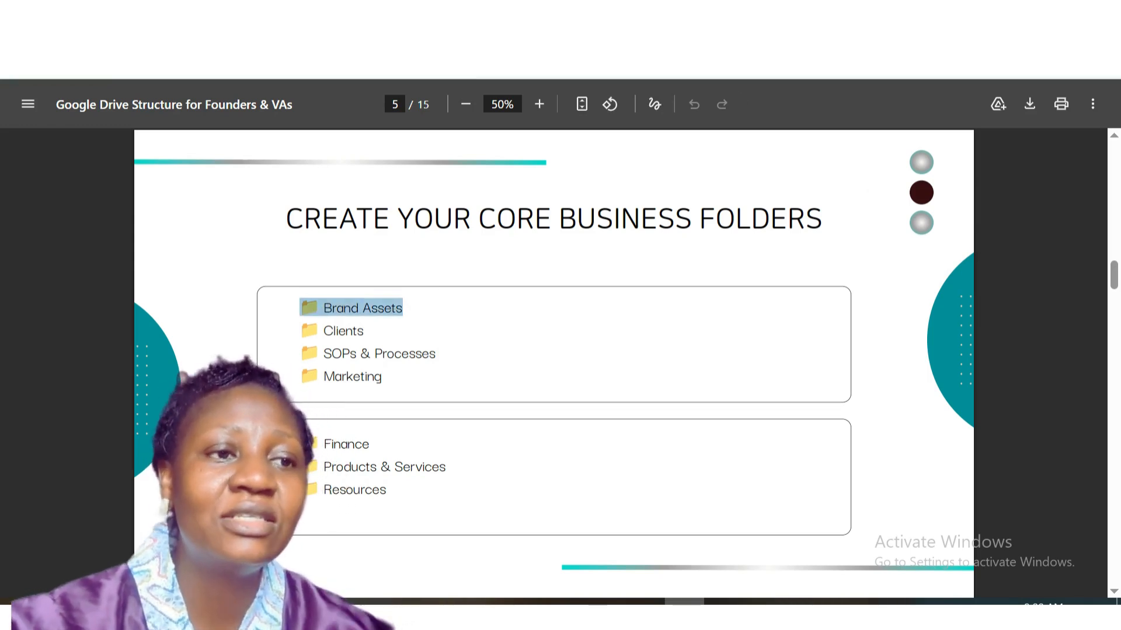
{"action": "key", "text": "ctrl+Tab"}
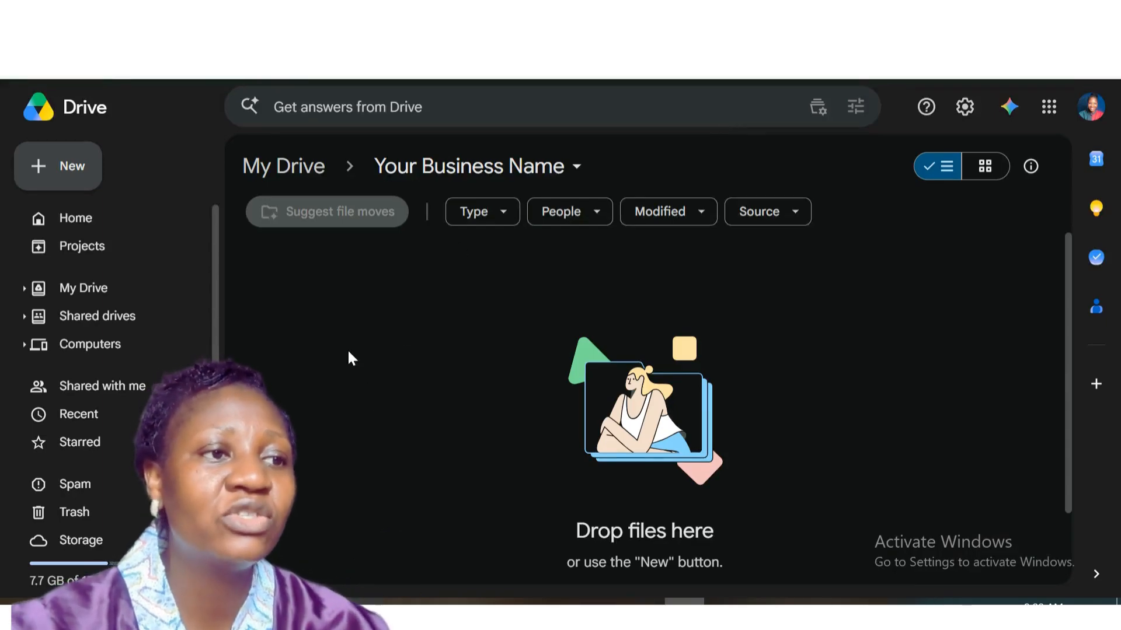
{"action": "left_click", "coordinate": [64, 169]}
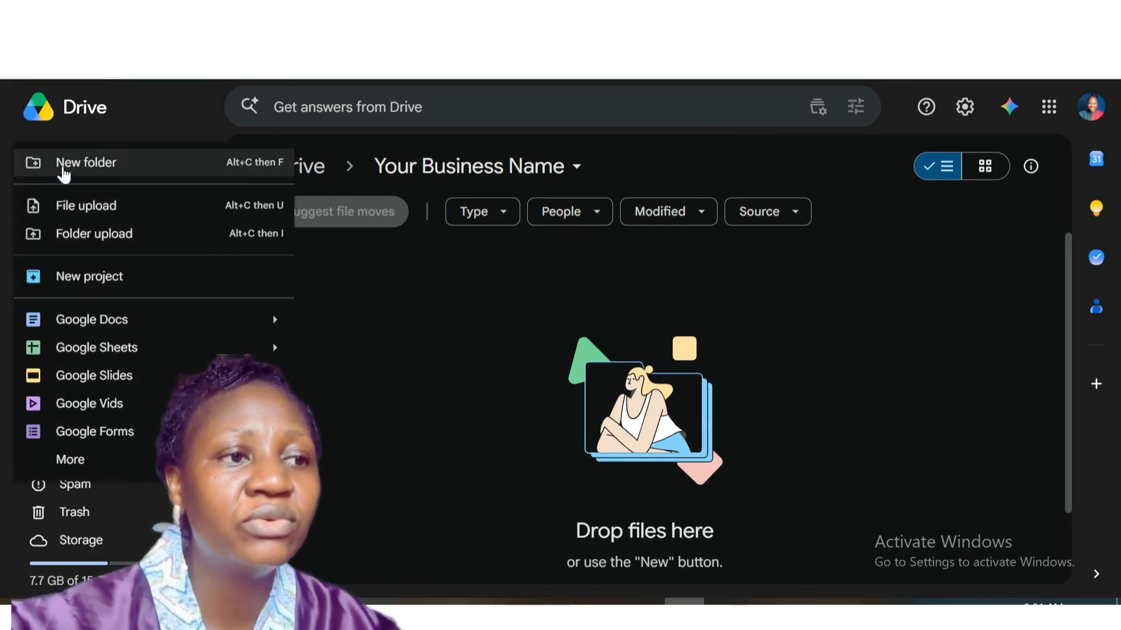
{"action": "left_click", "coordinate": [76, 170]}
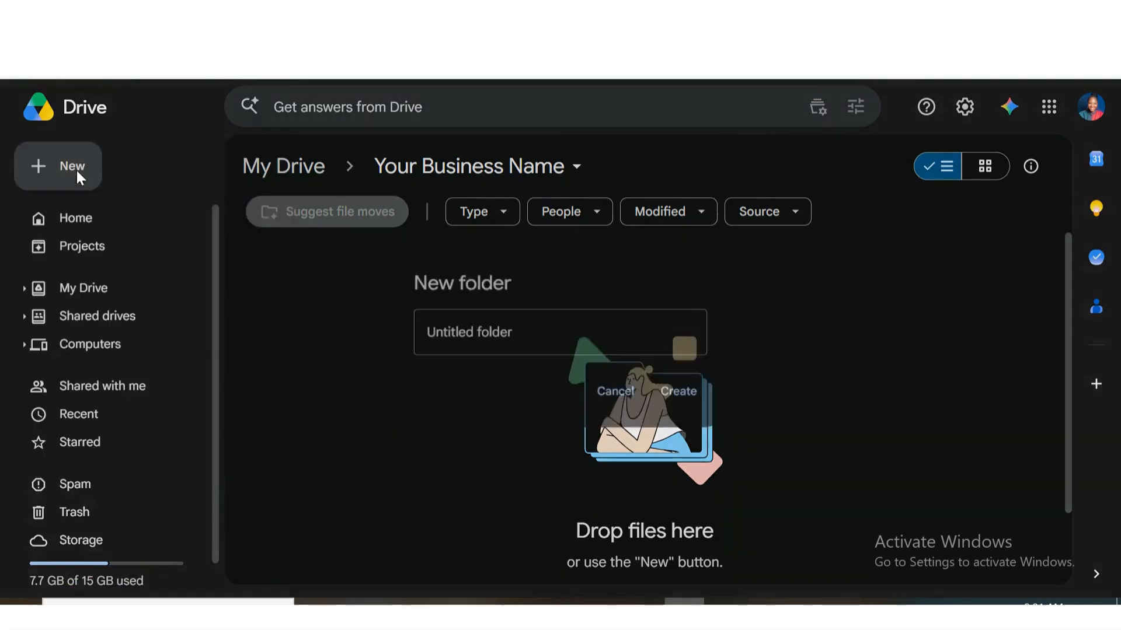
{"action": "type", "text": "Brand Assets"}
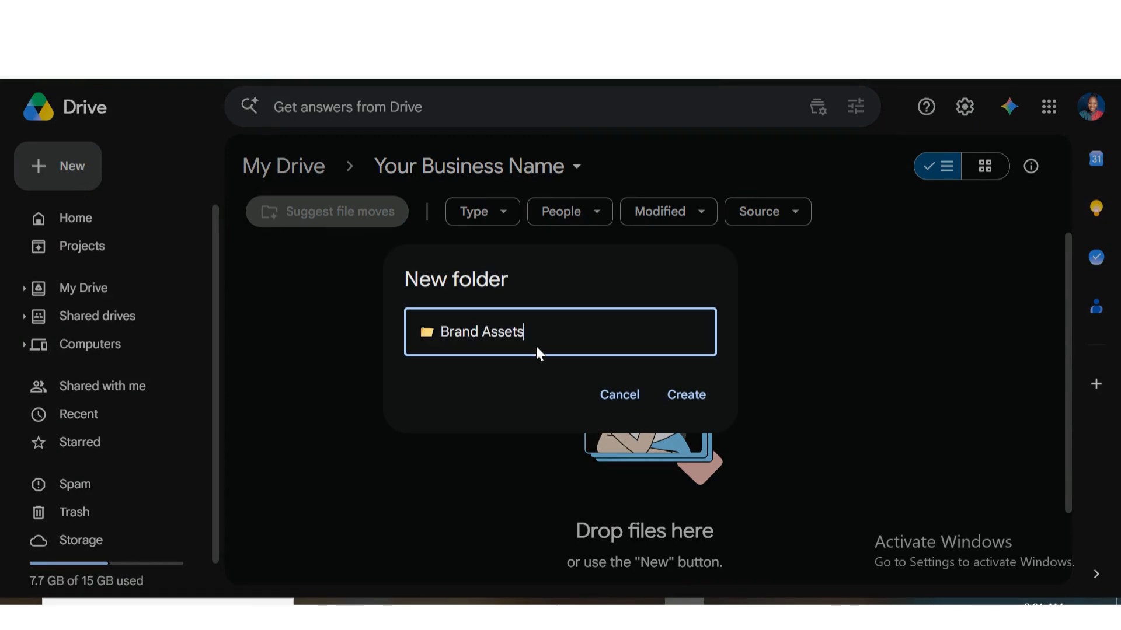
{"action": "left_click", "coordinate": [688, 396]}
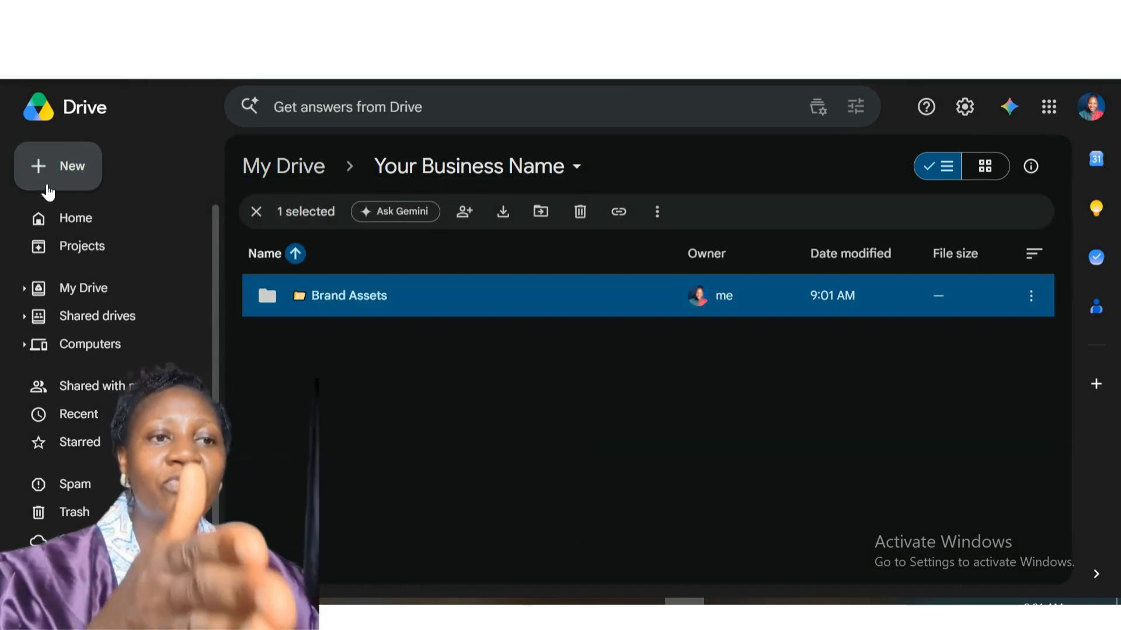
Step: Create a second subfolder in Your Business Name, using the "📁 Clients" line copied from the PDF guide as its name
{"action": "left_click", "coordinate": [68, 167]}
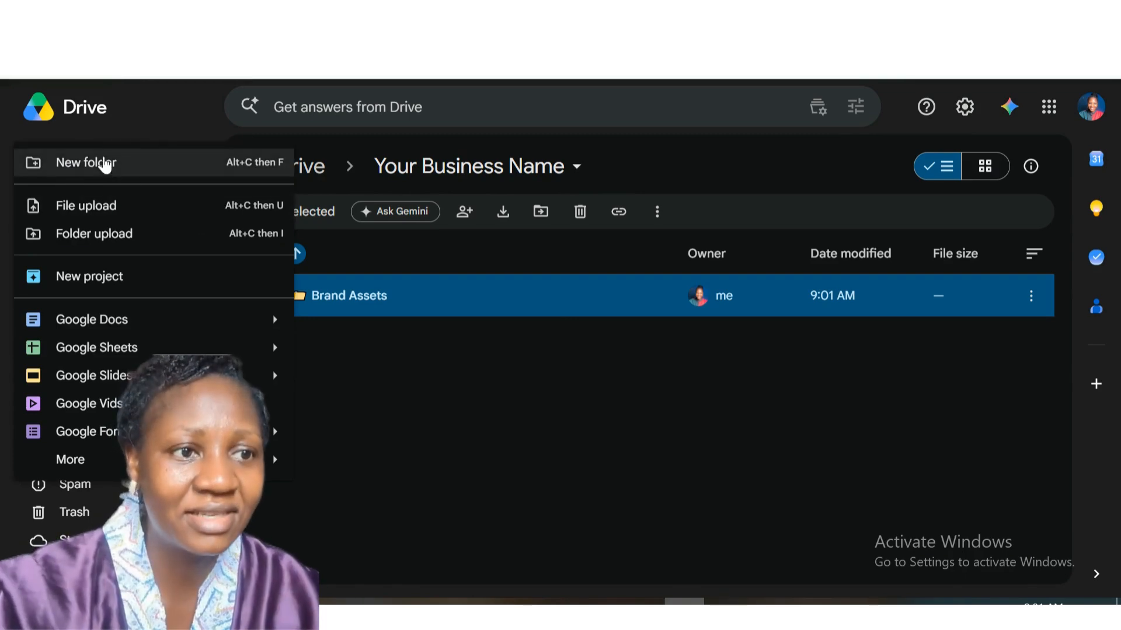
{"action": "left_click", "coordinate": [103, 163]}
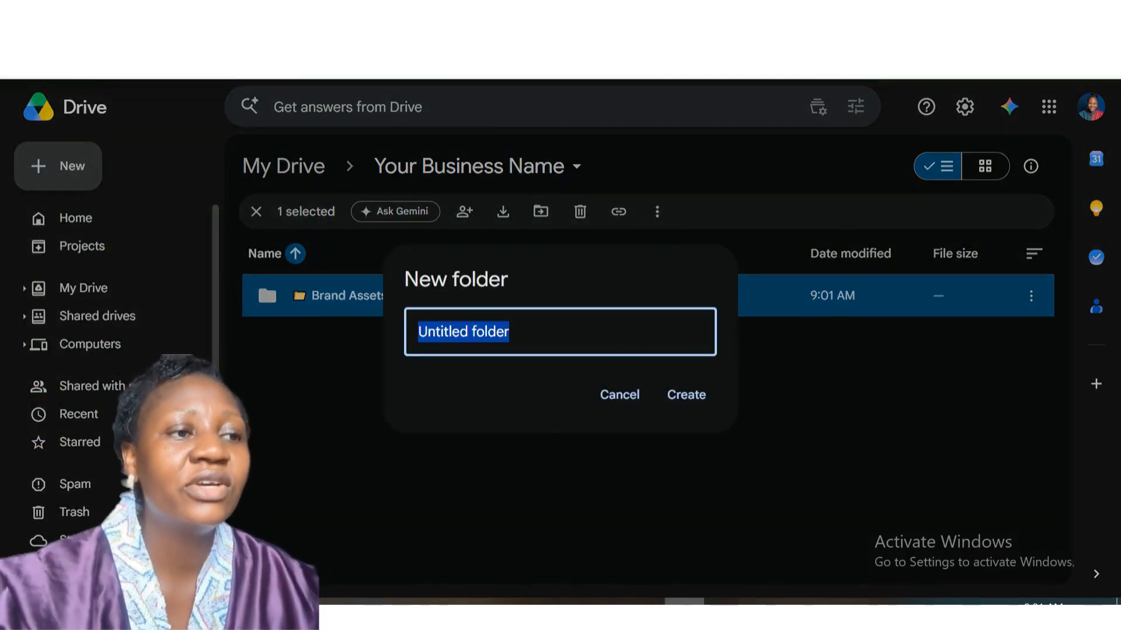
{"action": "left_click", "coordinate": [853, 25]}
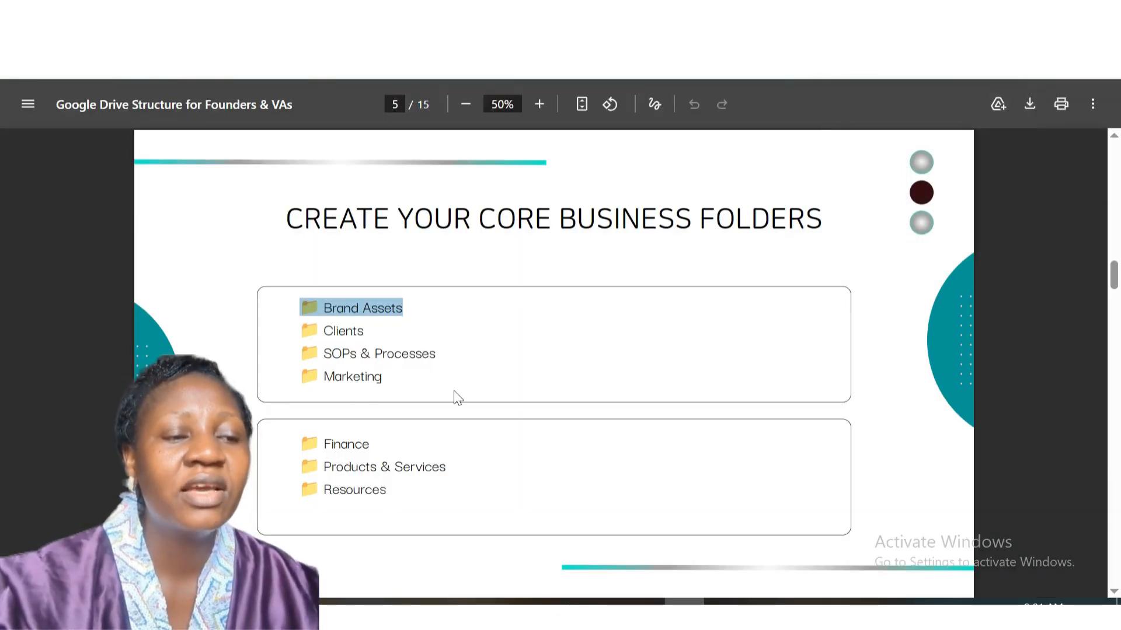
{"action": "triple_click", "coordinate": [370, 332]}
{"action": "key", "text": "ctrl+c"}
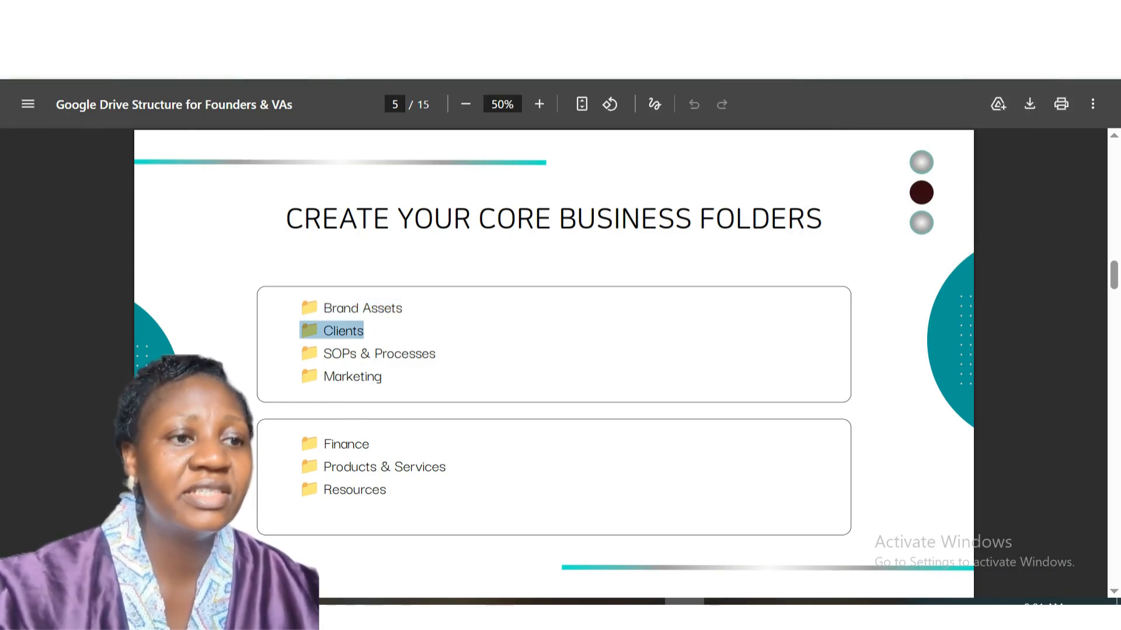
{"action": "left_click", "coordinate": [901, 23]}
{"action": "key", "text": "ctrl+v"}
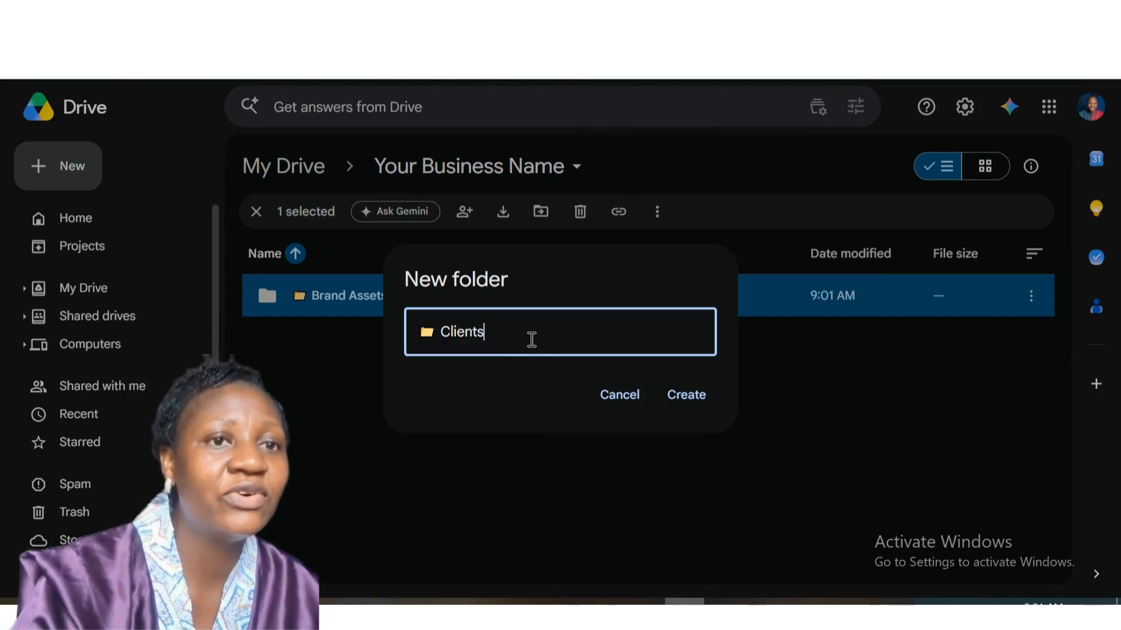
{"action": "left_click", "coordinate": [682, 403]}
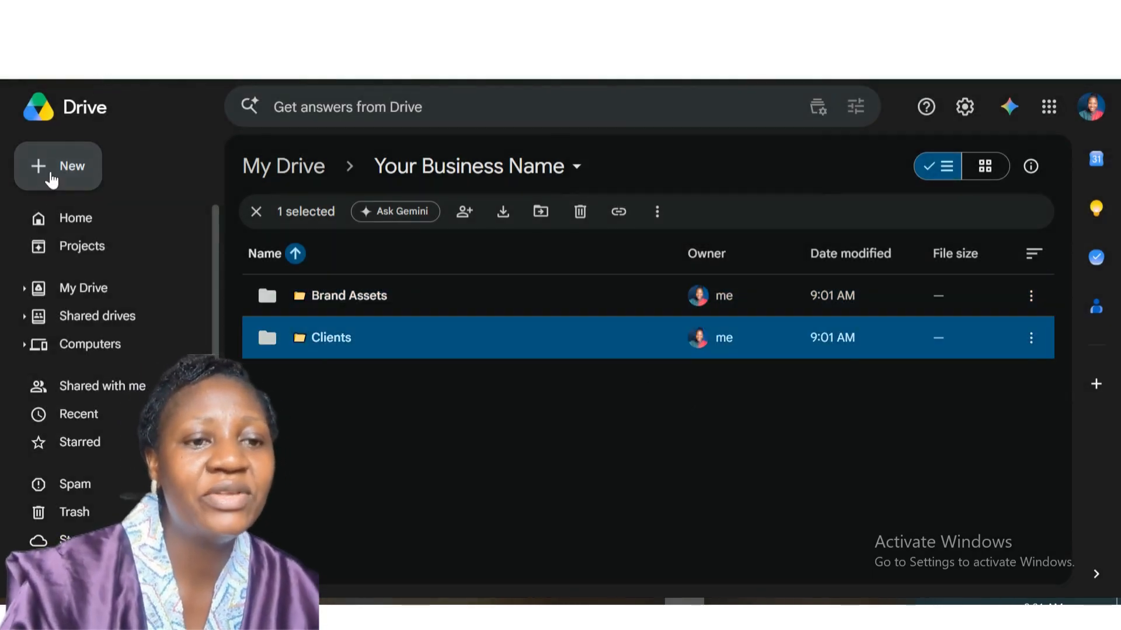
Step: Create a third subfolder in Your Business Name, named with the "📁 SOPs & Processes" line copied from the PDF guide
{"action": "left_click", "coordinate": [51, 179]}
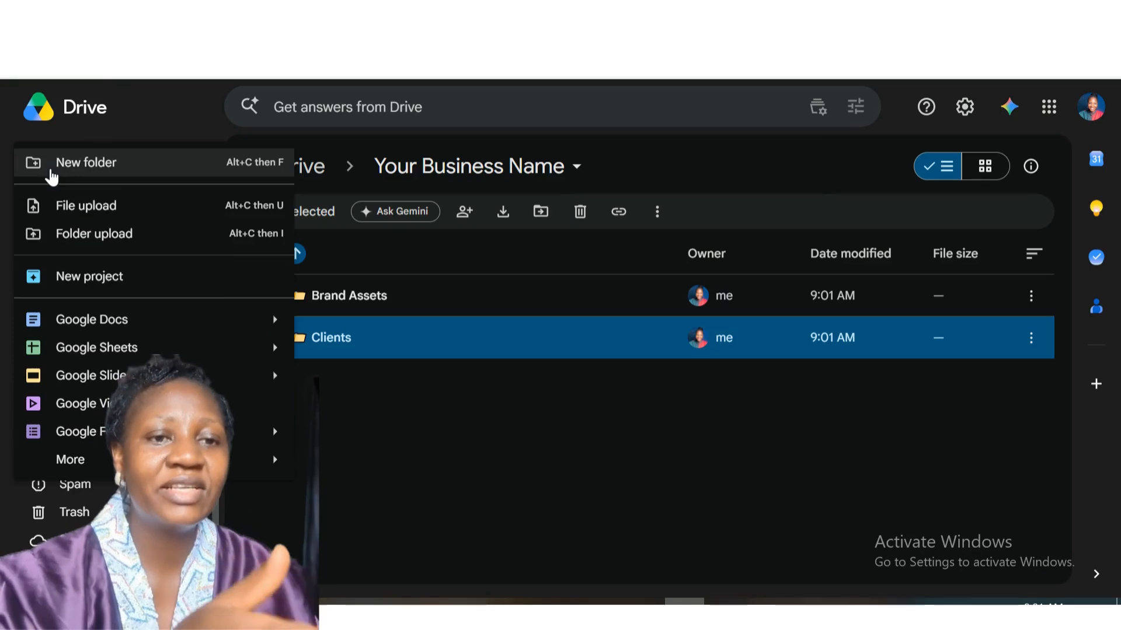
{"action": "left_click", "coordinate": [107, 169]}
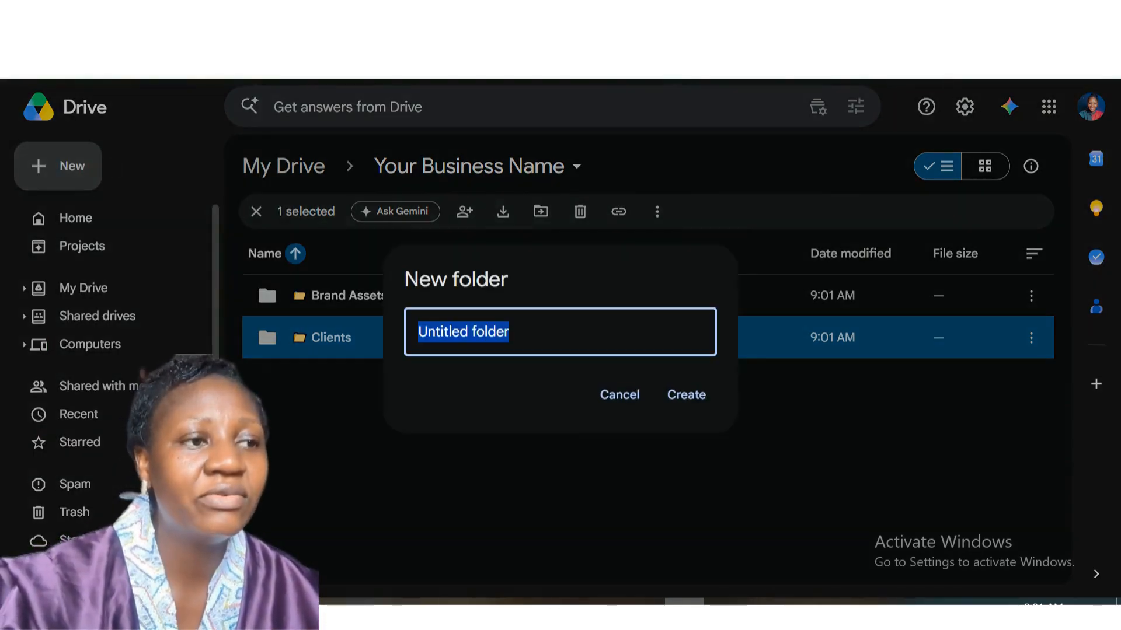
{"action": "key", "text": "ctrl+Tab"}
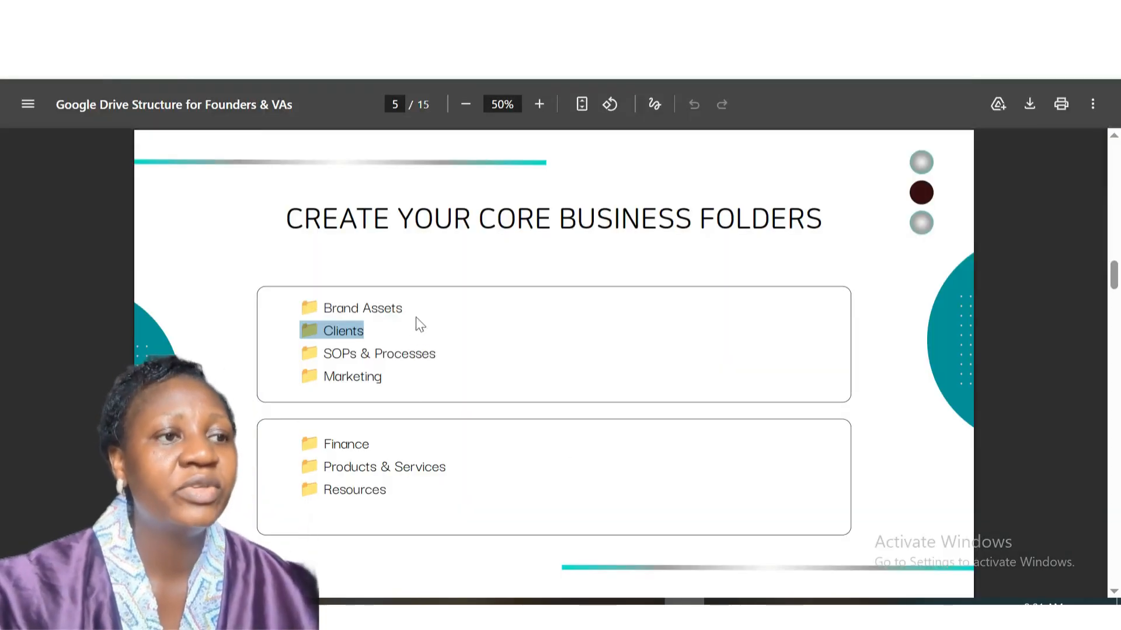
{"action": "left_click", "coordinate": [447, 357]}
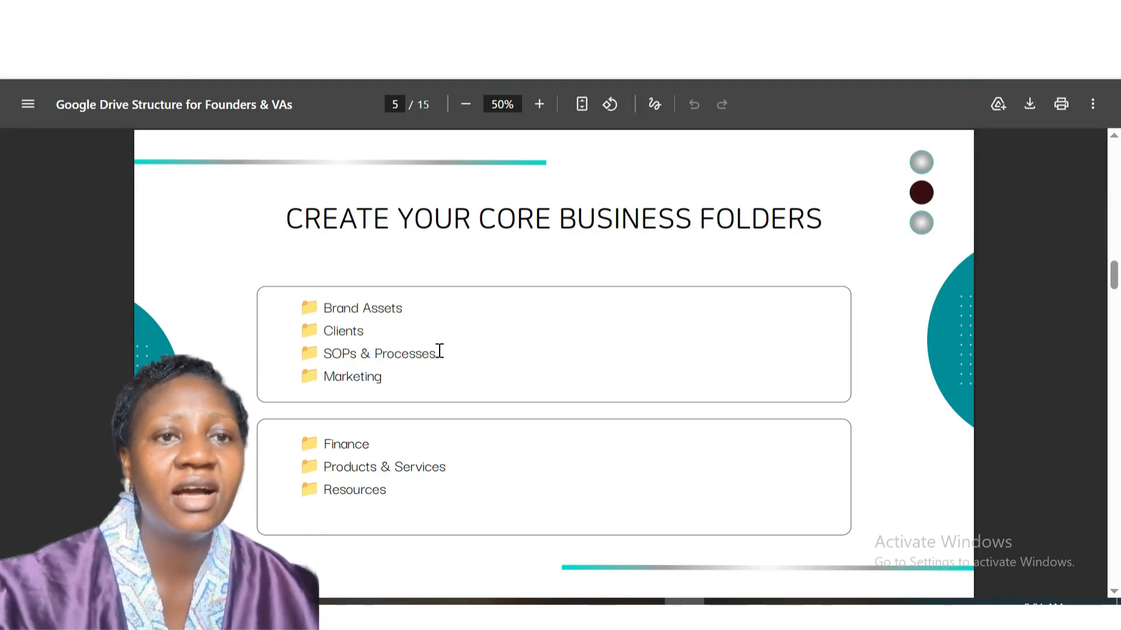
{"action": "triple_click", "coordinate": [440, 351]}
{"action": "key", "text": "ctrl+c"}
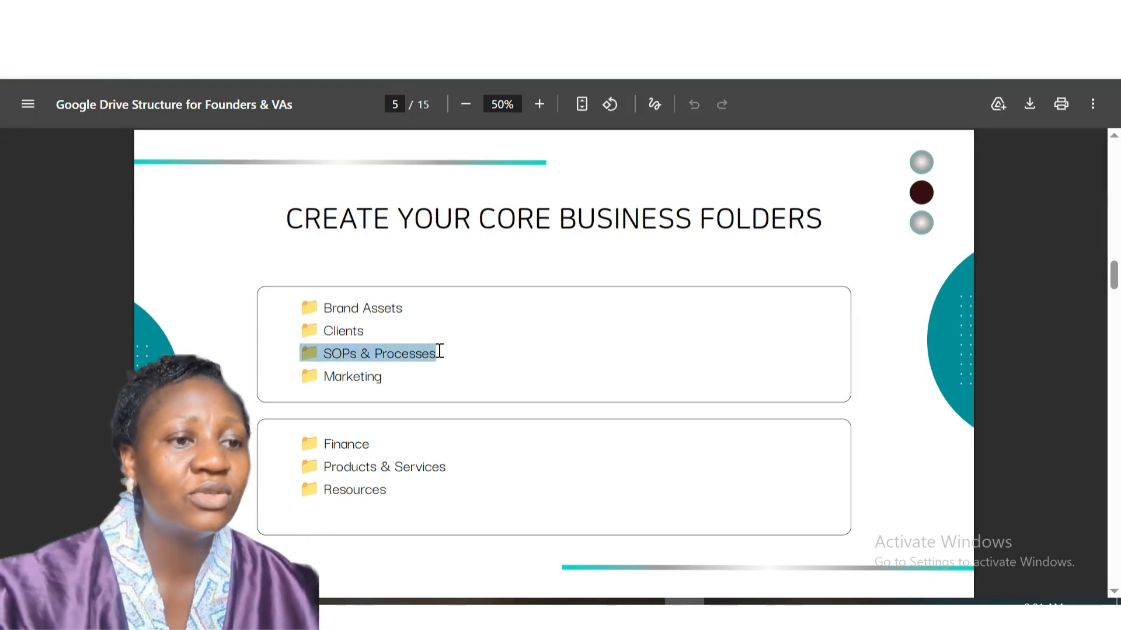
{"action": "key", "text": "ctrl+Tab"}
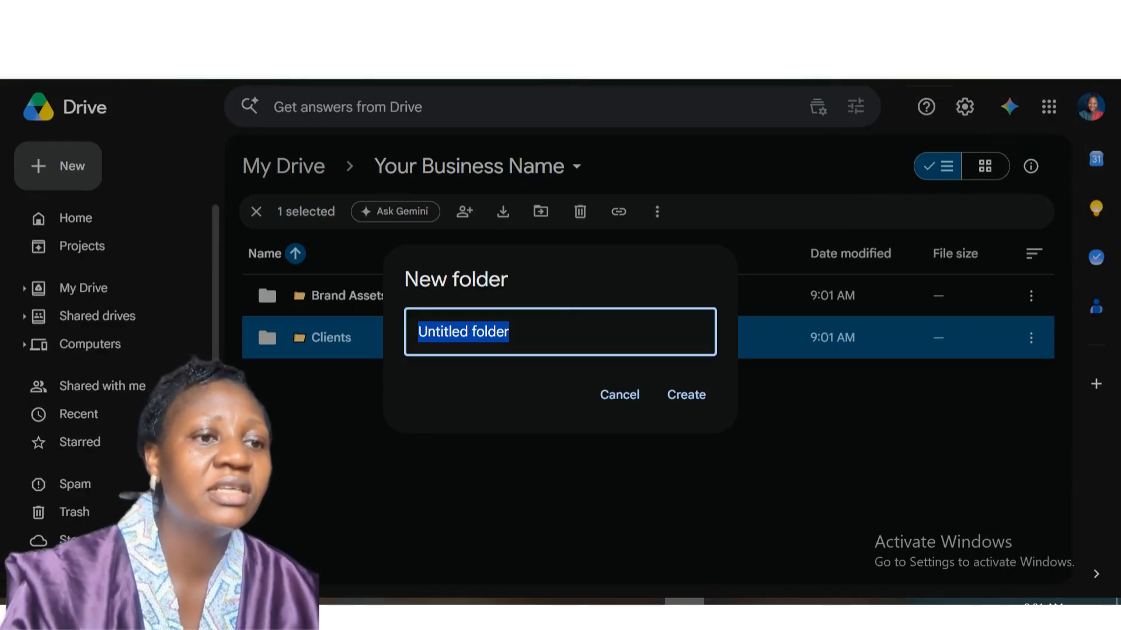
{"action": "key", "text": "ctrl+v"}
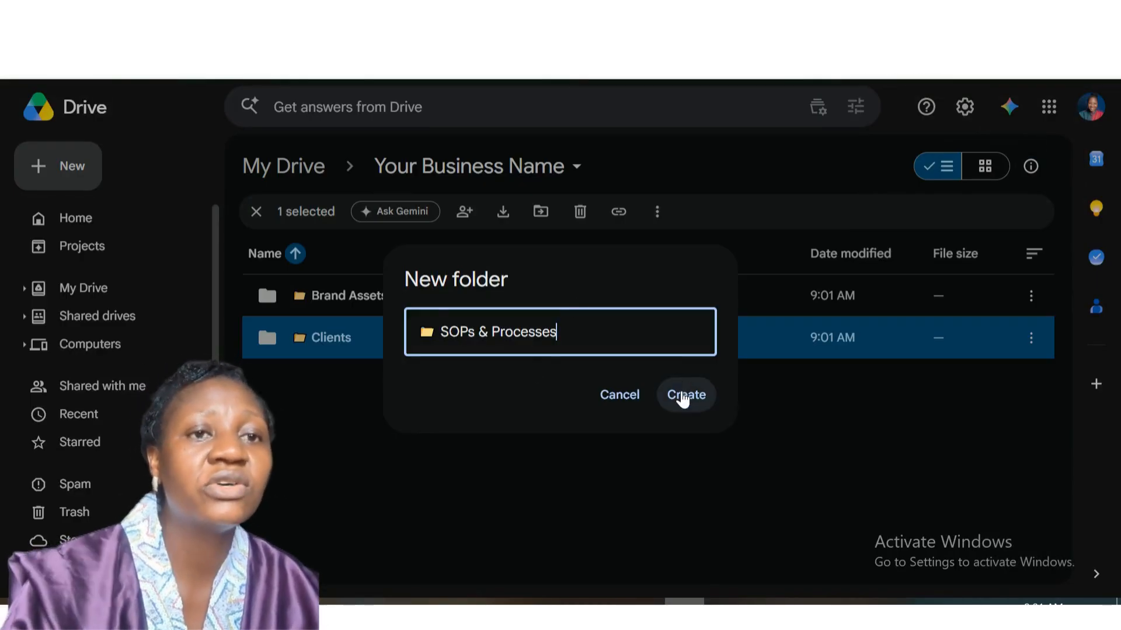
{"action": "left_click", "coordinate": [683, 397]}
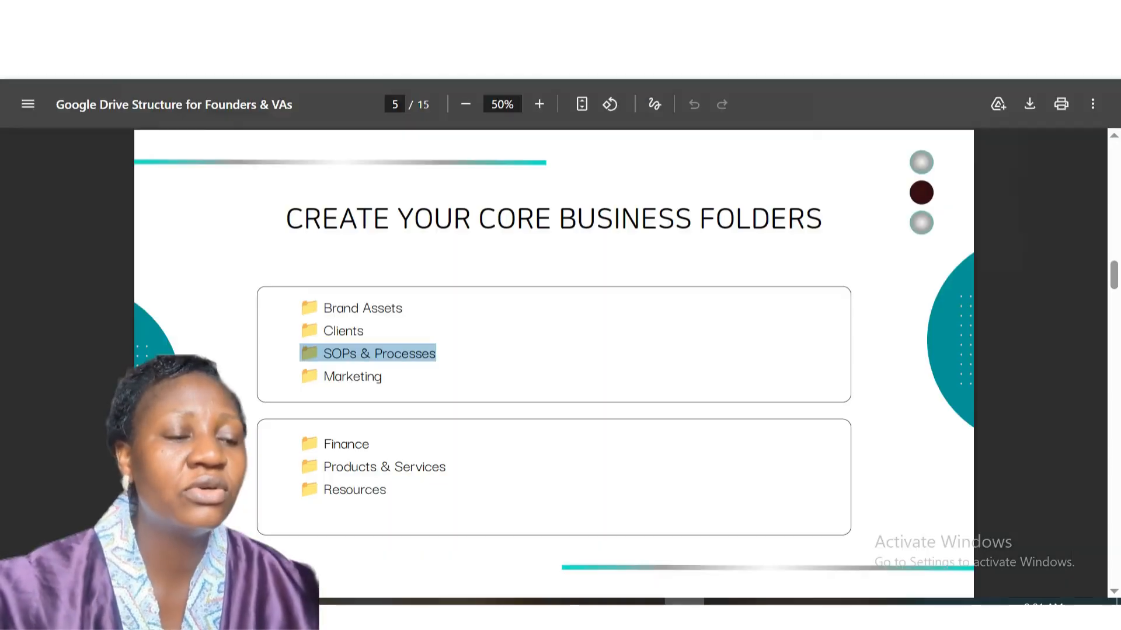
Step: Copy the "📁 Marketing" line from the PDF guide and create a subfolder with that name in Your Business Name
{"action": "triple_click", "coordinate": [391, 387]}
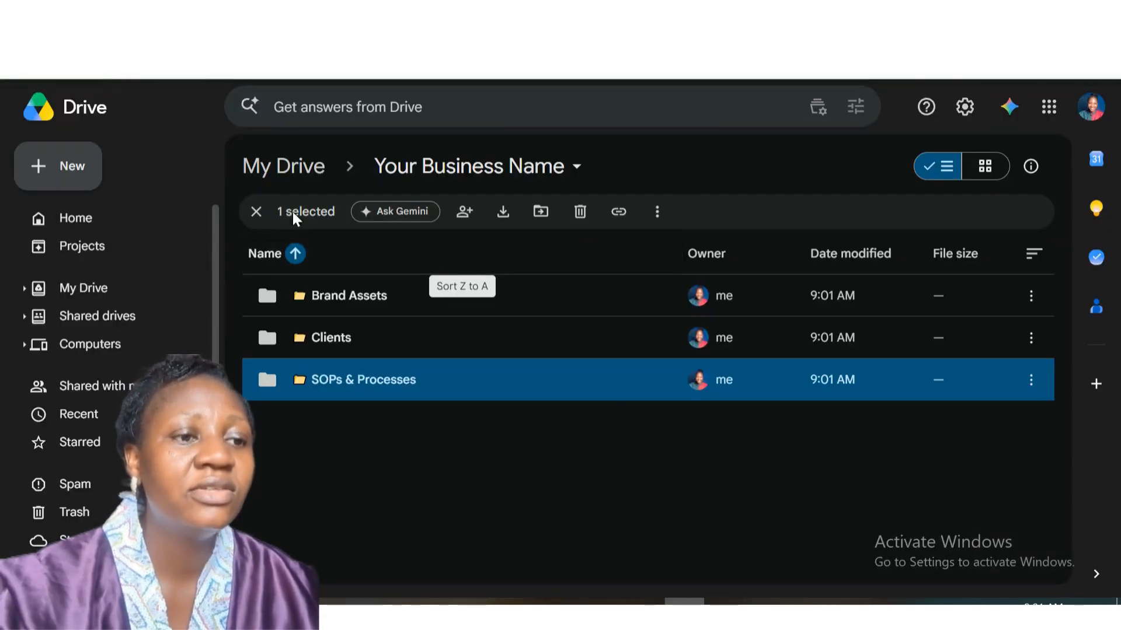
{"action": "left_click", "coordinate": [51, 166]}
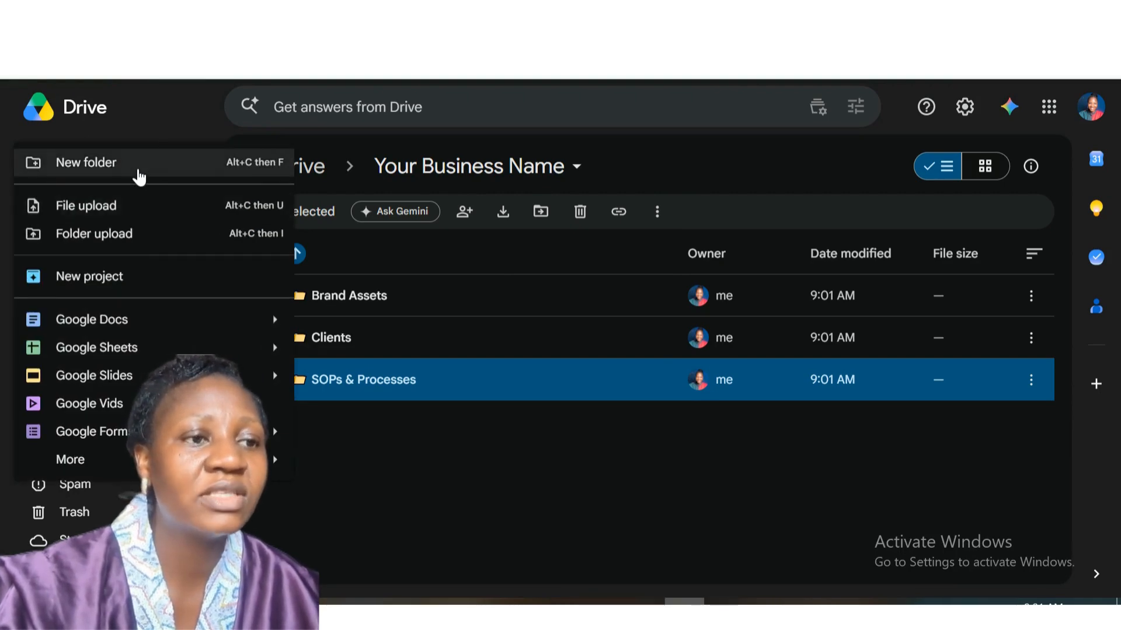
{"action": "left_click", "coordinate": [138, 175]}
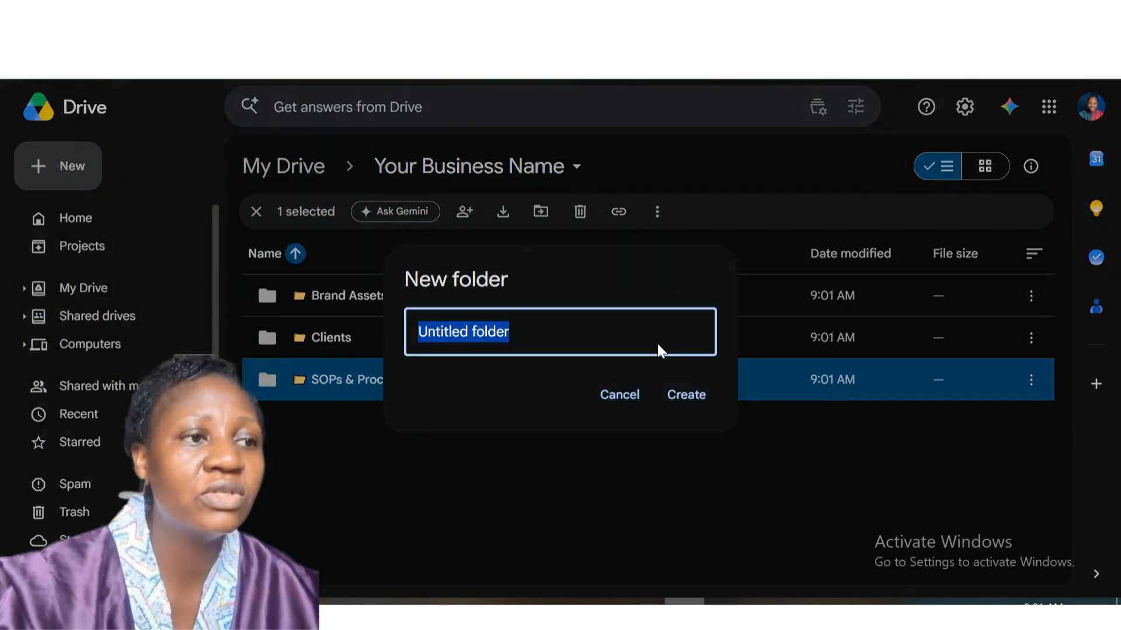
{"action": "type", "text": "Marketing"}
{"action": "left_click", "coordinate": [683, 394]}
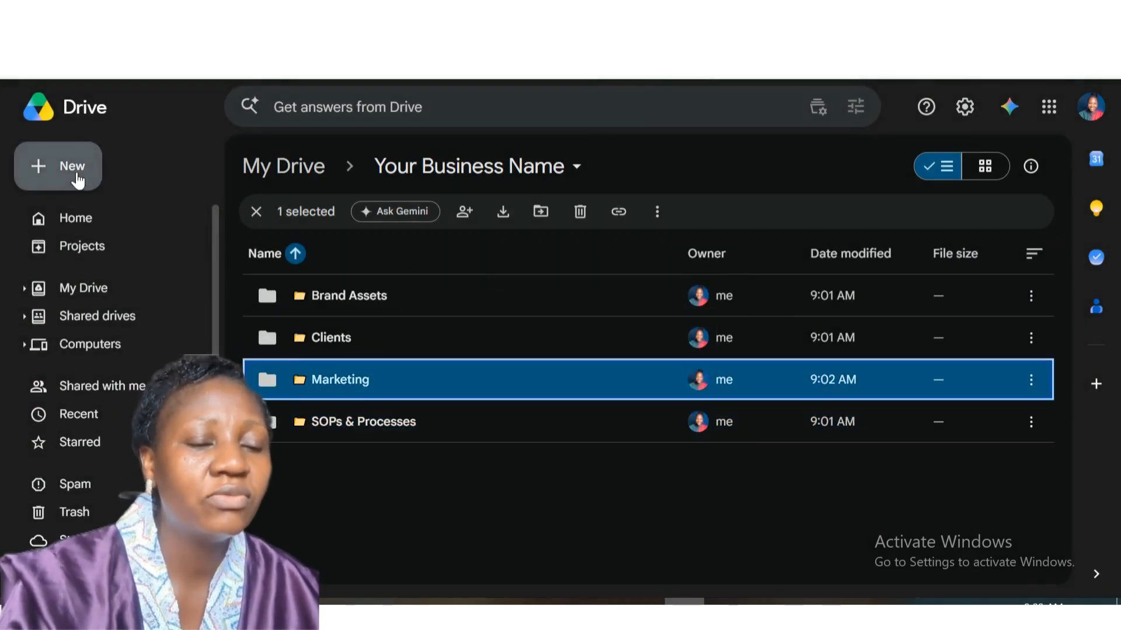
Step: Create another subfolder in Your Business Name, using the "📁 Finance" line from the PDF guide as its name
{"action": "left_click", "coordinate": [76, 177]}
{"action": "left_click", "coordinate": [93, 161]}
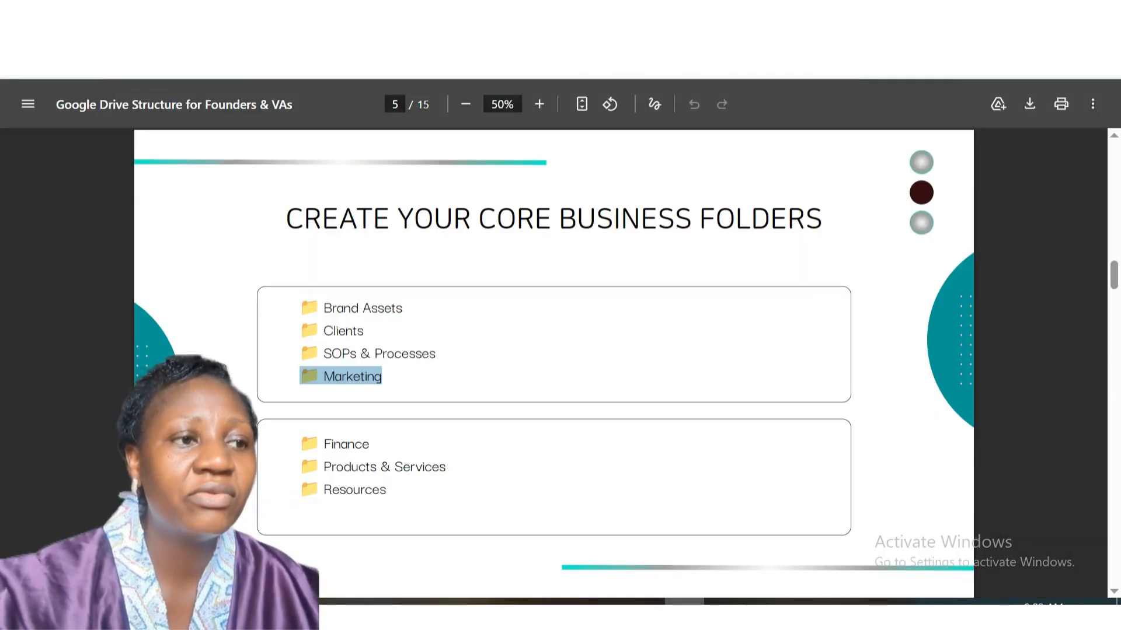
{"action": "left_click", "coordinate": [397, 450]}
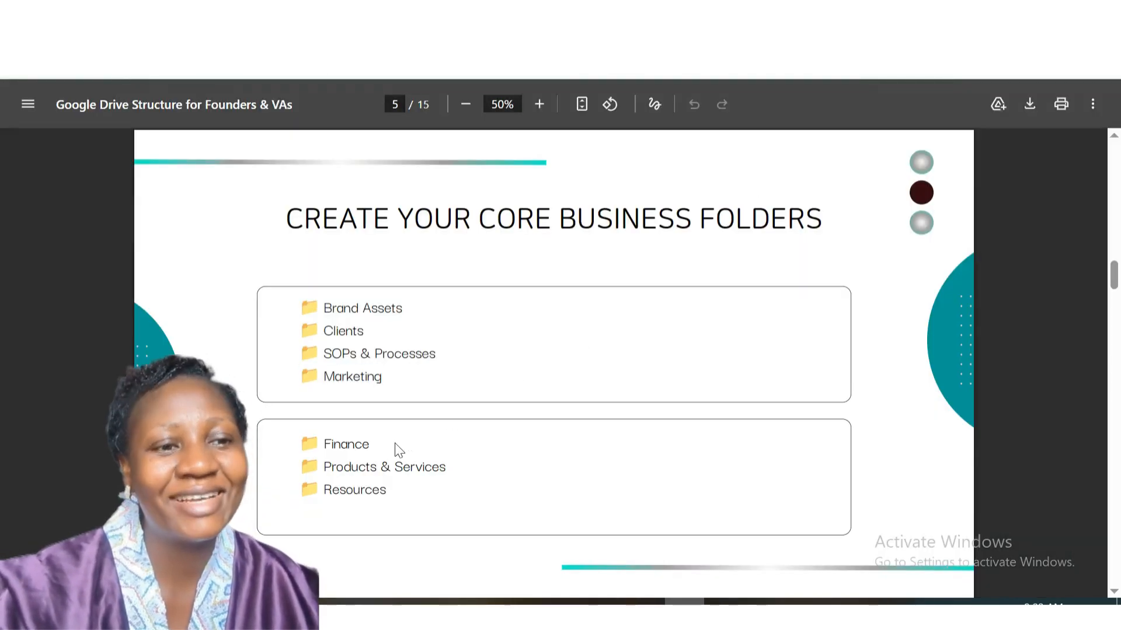
{"action": "triple_click", "coordinate": [362, 446]}
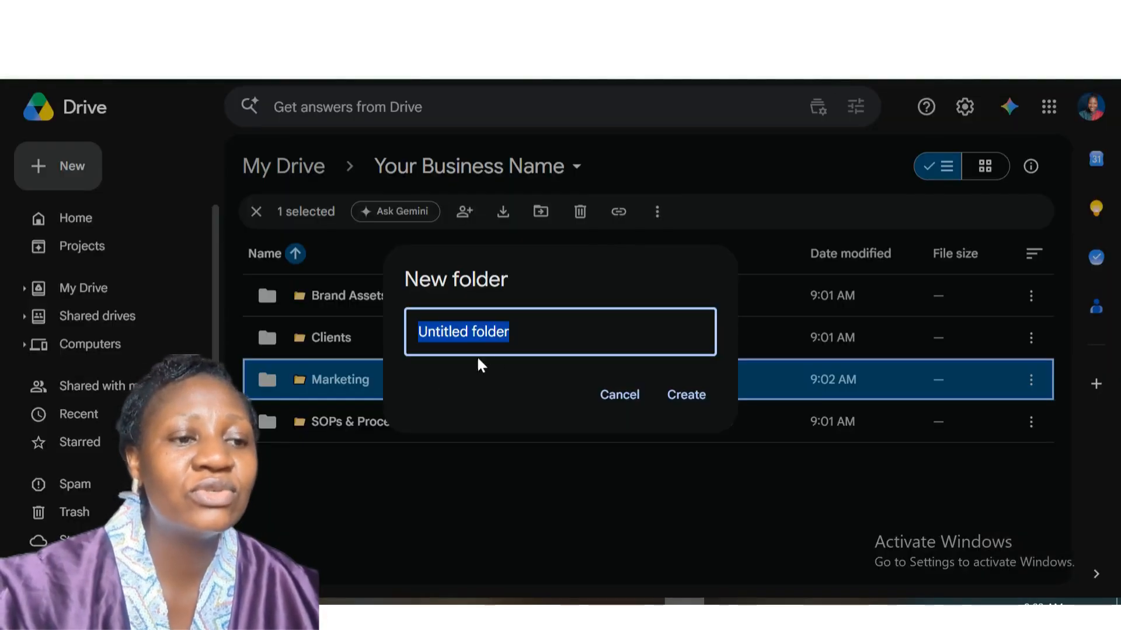
{"action": "type", "text": "📁 Finance"}
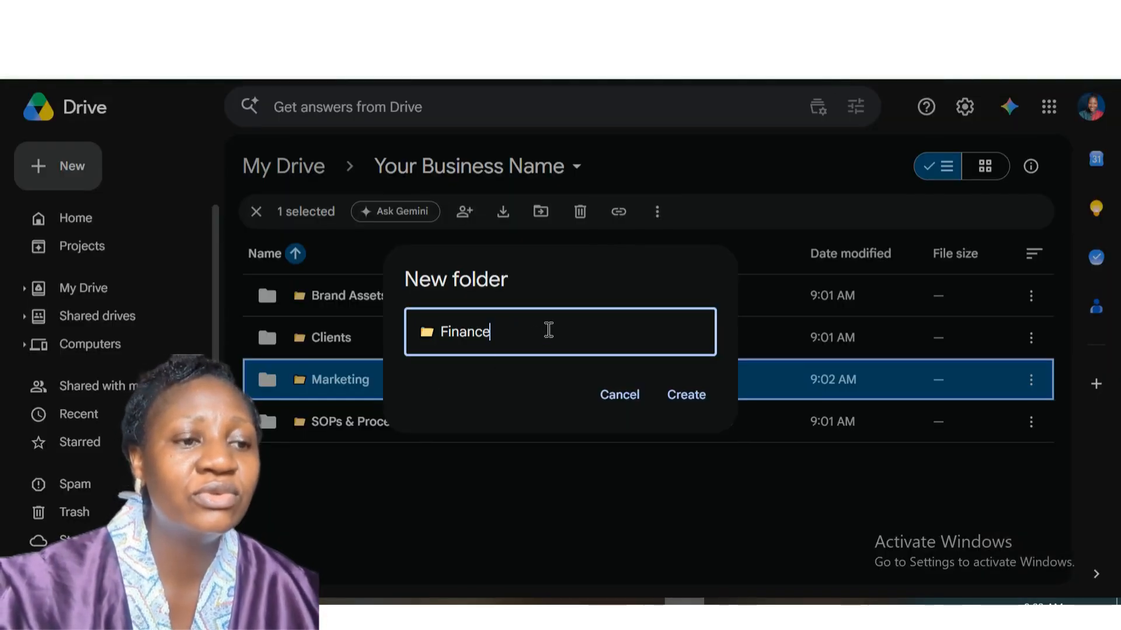
{"action": "left_click", "coordinate": [686, 395]}
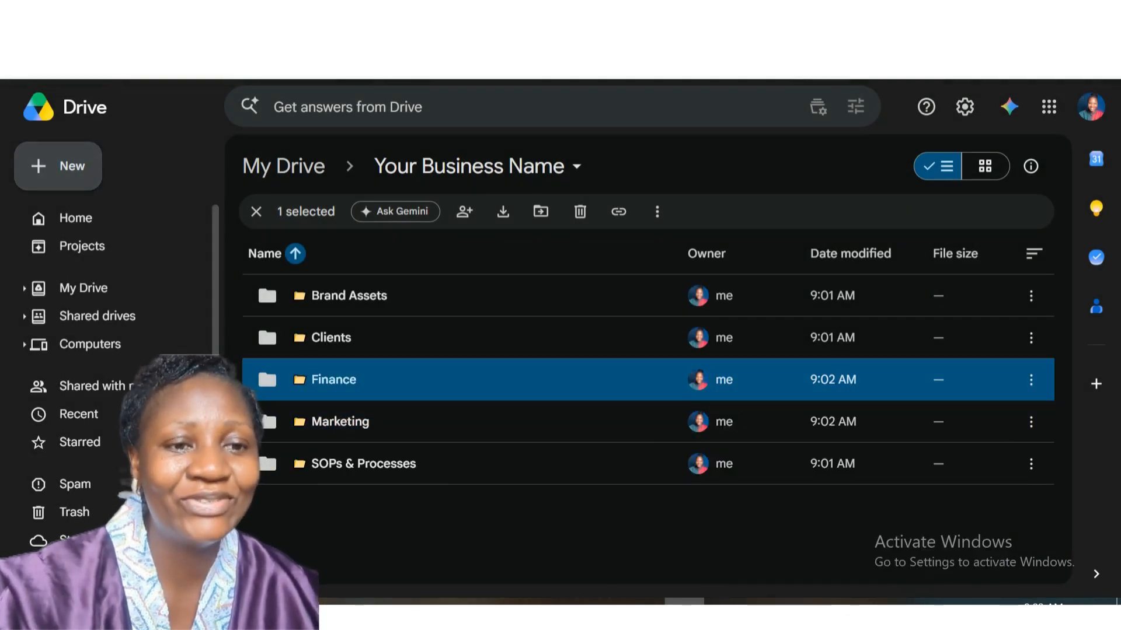
Step: Copy the "📁 Products & Services" line from the PDF guide and create a Drive subfolder of that name in Your Business Name
{"action": "key", "text": "ctrl+Tab"}
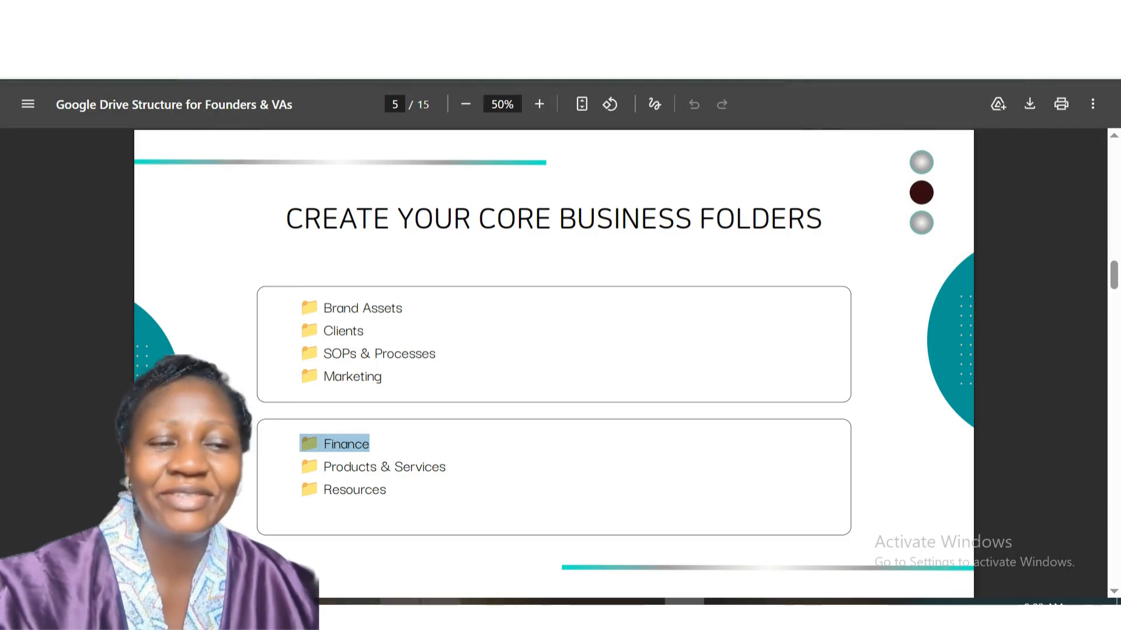
{"action": "triple_click", "coordinate": [452, 468]}
{"action": "key", "text": "ctrl+c"}
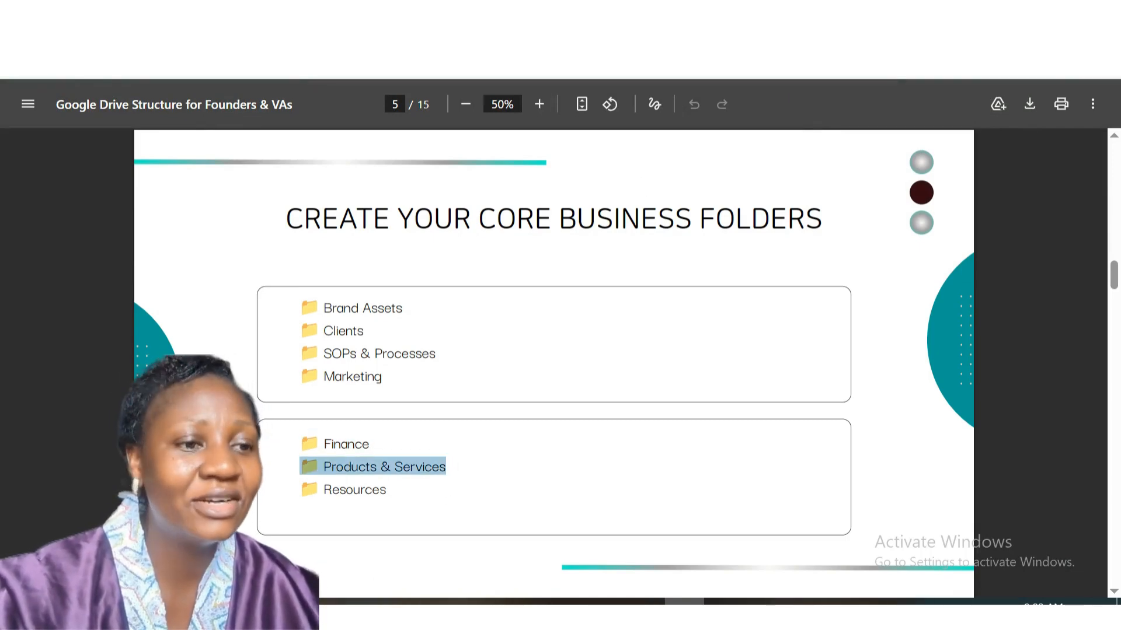
{"action": "key", "text": "ctrl+shift+Tab"}
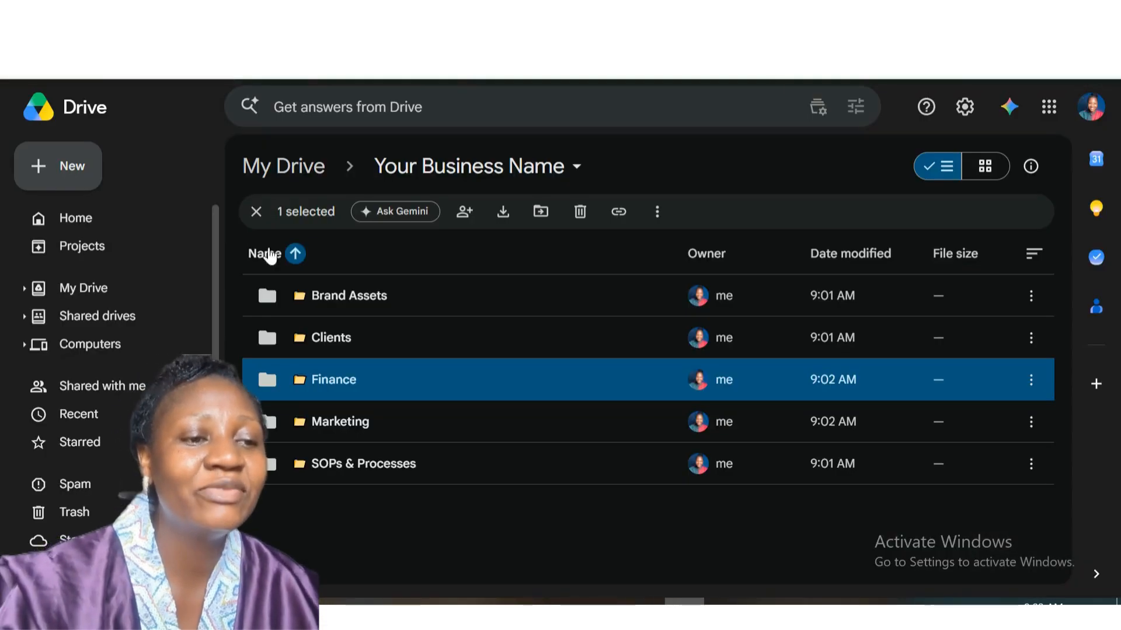
{"action": "left_click", "coordinate": [65, 171]}
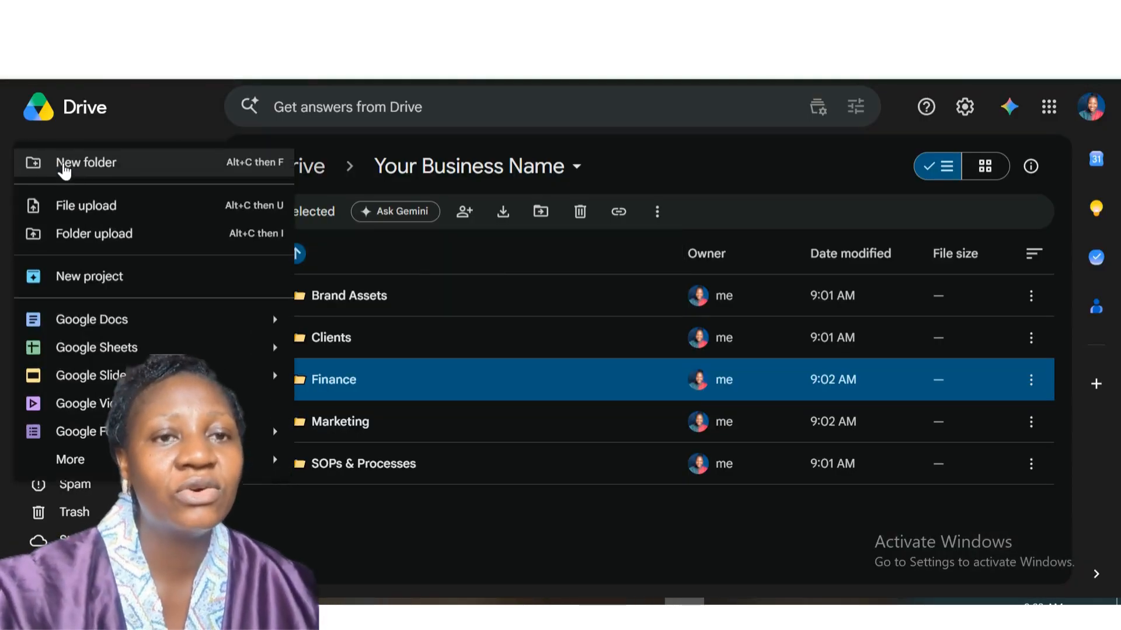
{"action": "left_click", "coordinate": [106, 163]}
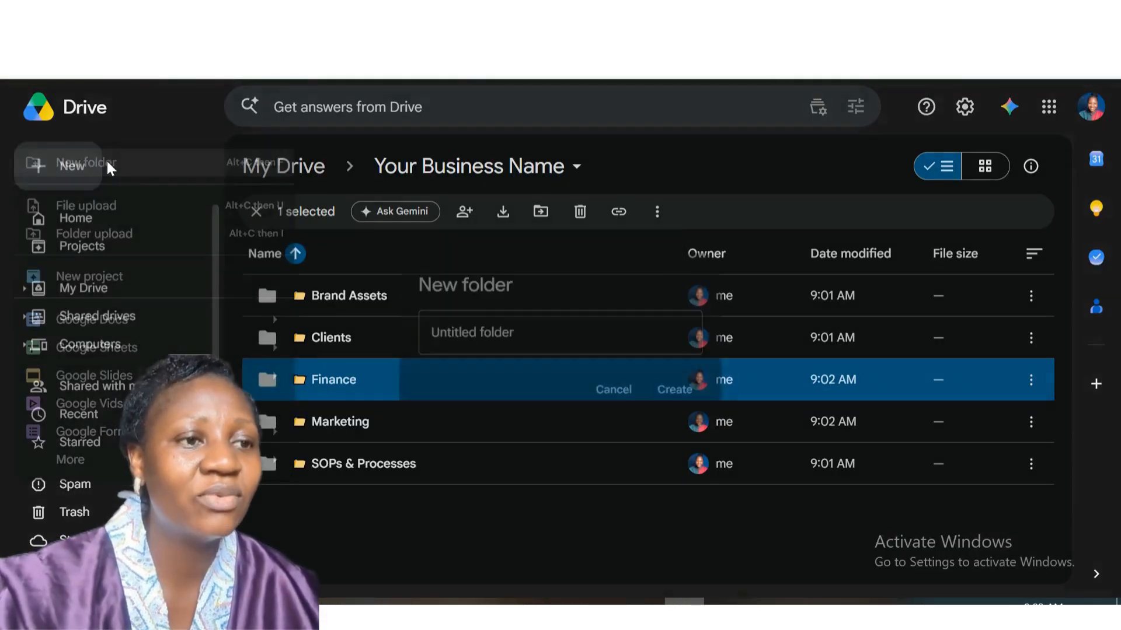
{"action": "key", "text": "ctrl+v"}
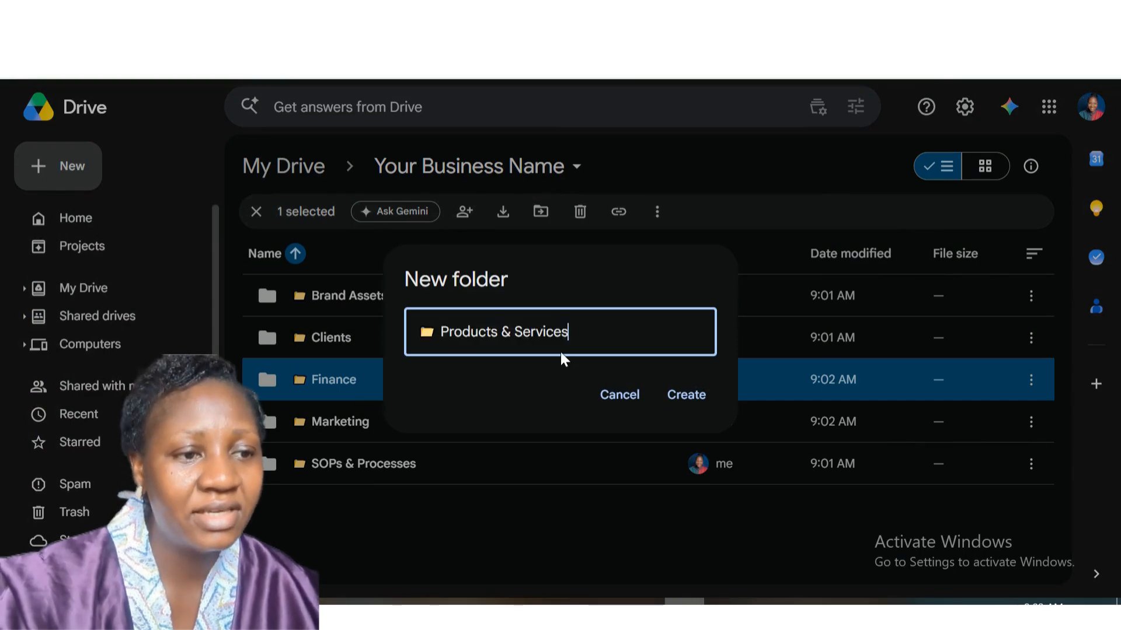
{"action": "left_click", "coordinate": [678, 397]}
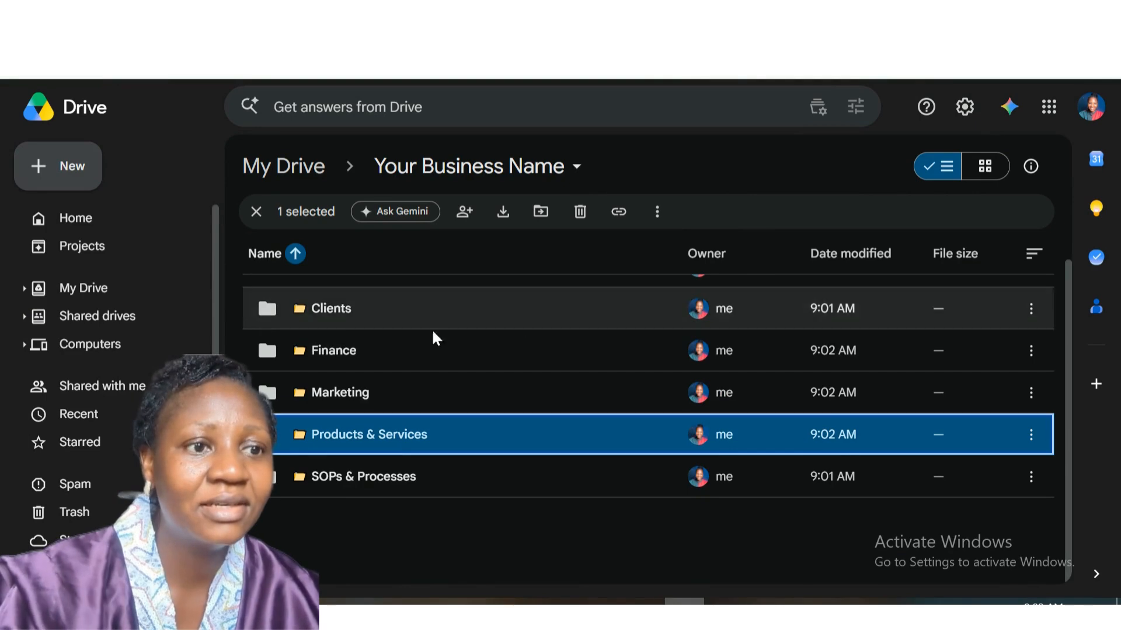
Step: Consult the Brand Assets page, page 6 of the PDF guide, and return to the Your Business Name folder in Drive
{"action": "left_click", "coordinate": [67, 172]}
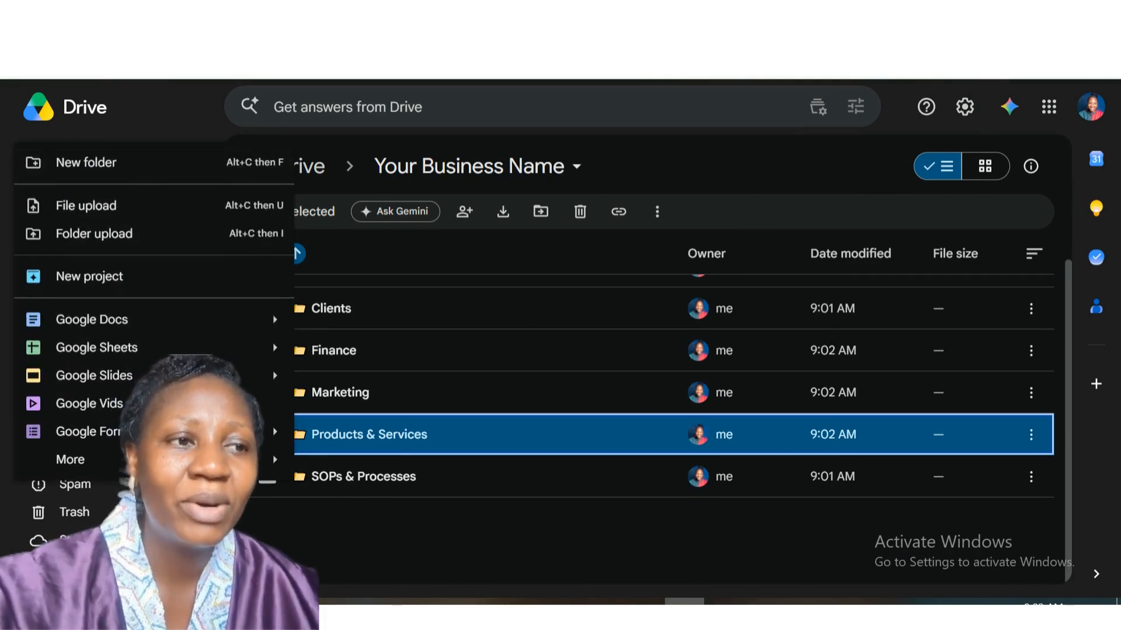
{"action": "left_click", "coordinate": [858, 18]}
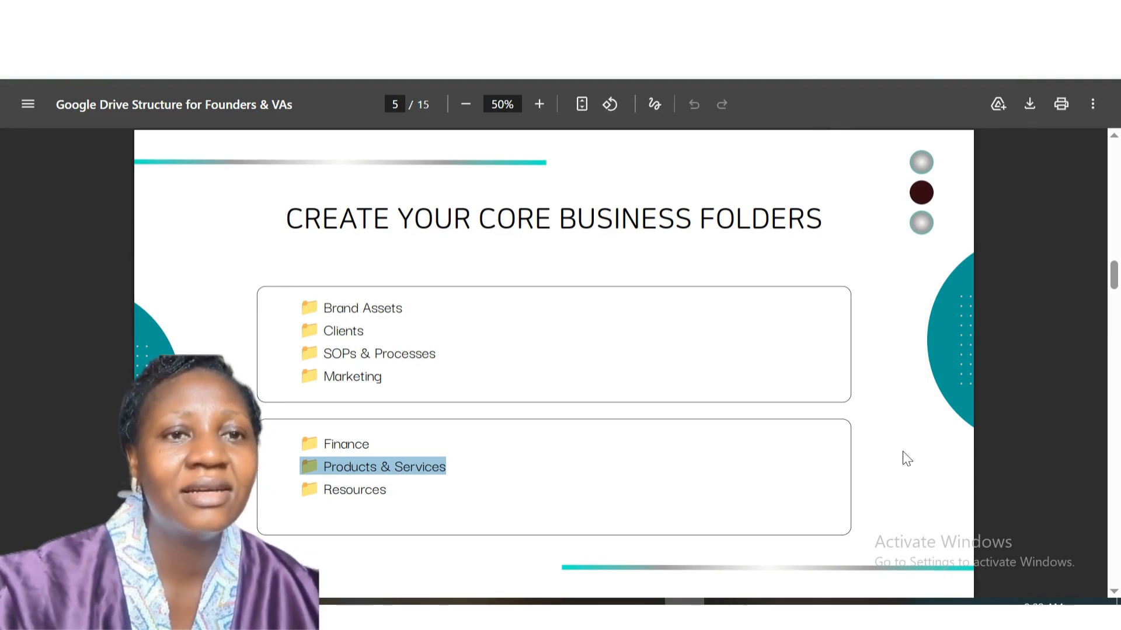
{"action": "key", "text": "Right"}
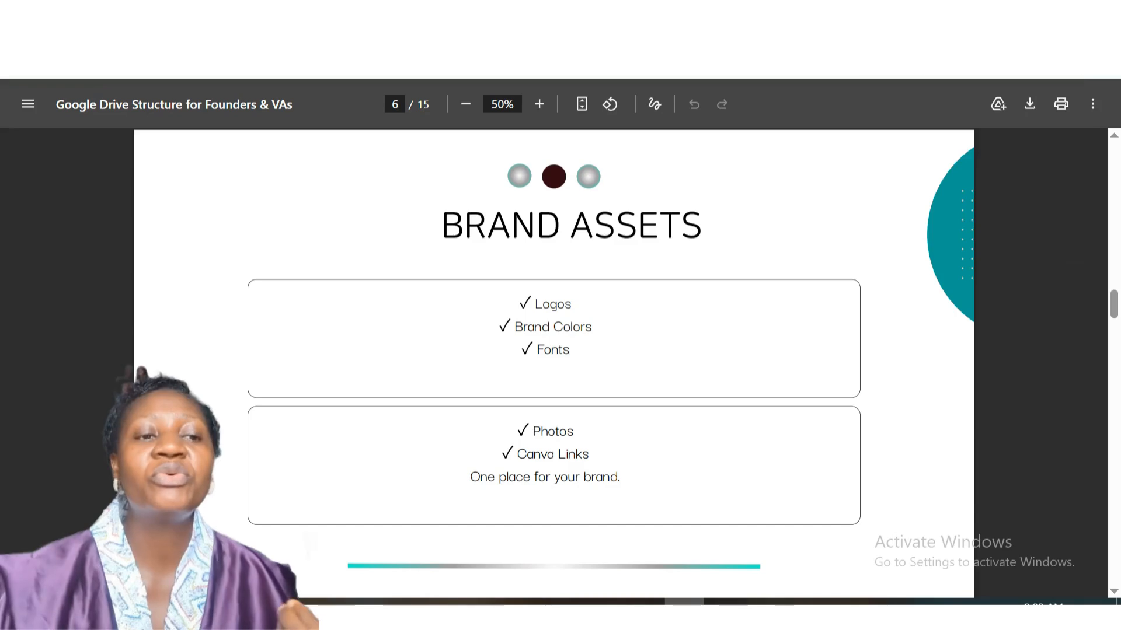
{"action": "left_click", "coordinate": [914, 29]}
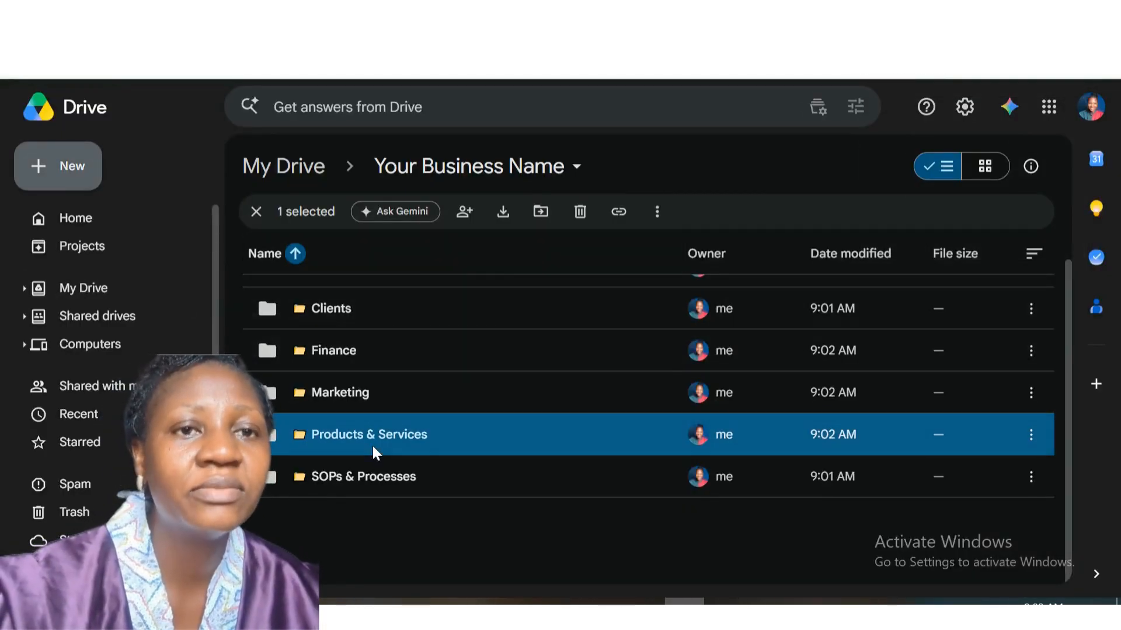
Step: Open the Brand Assets subfolder inside Your Business Name
{"action": "left_click", "coordinate": [377, 492]}
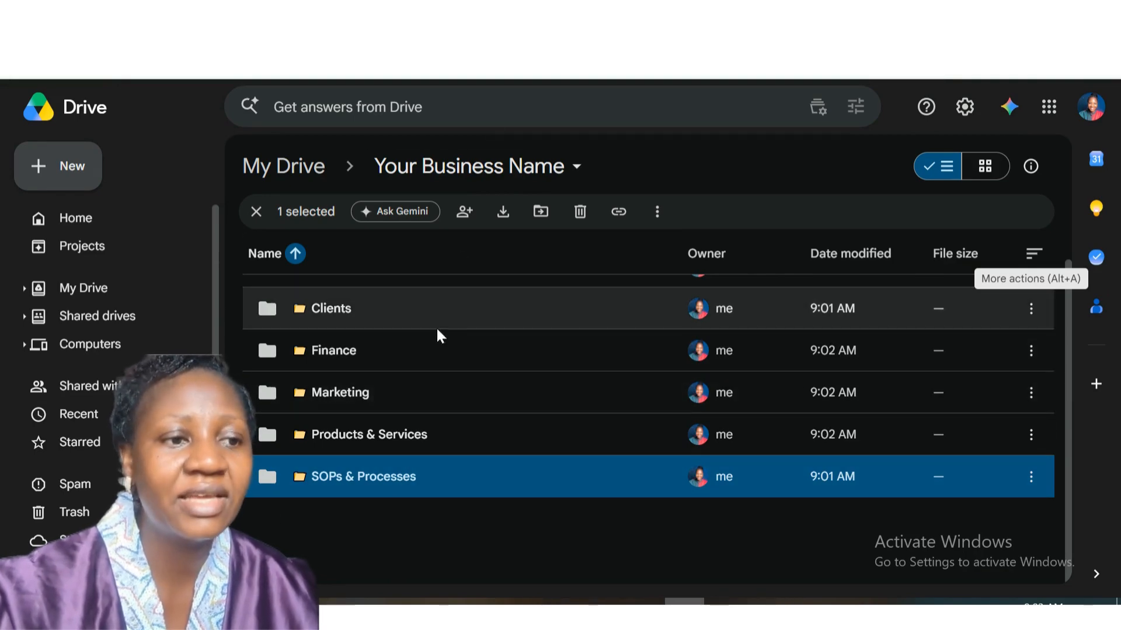
{"action": "key", "text": "Up"}
{"action": "key", "text": "Up"}
{"action": "key", "text": "Up"}
{"action": "key", "text": "Up"}
{"action": "key", "text": "Up"}
{"action": "key", "text": "Up"}
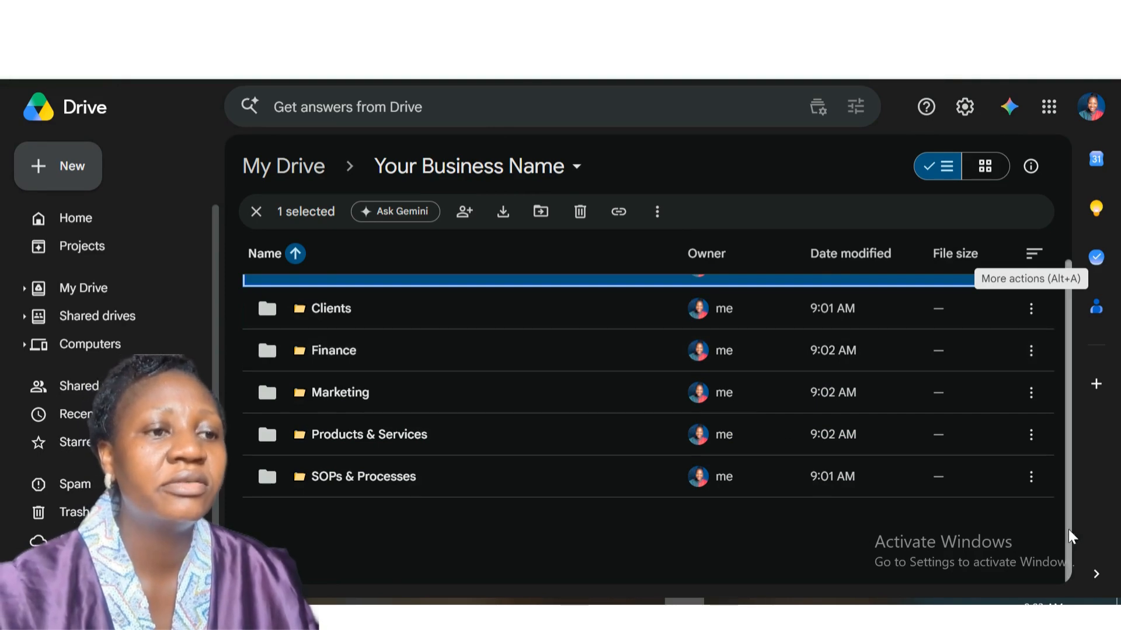
{"action": "left_click_drag", "start_coordinate": [1069, 532], "coordinate": [1076, 433]}
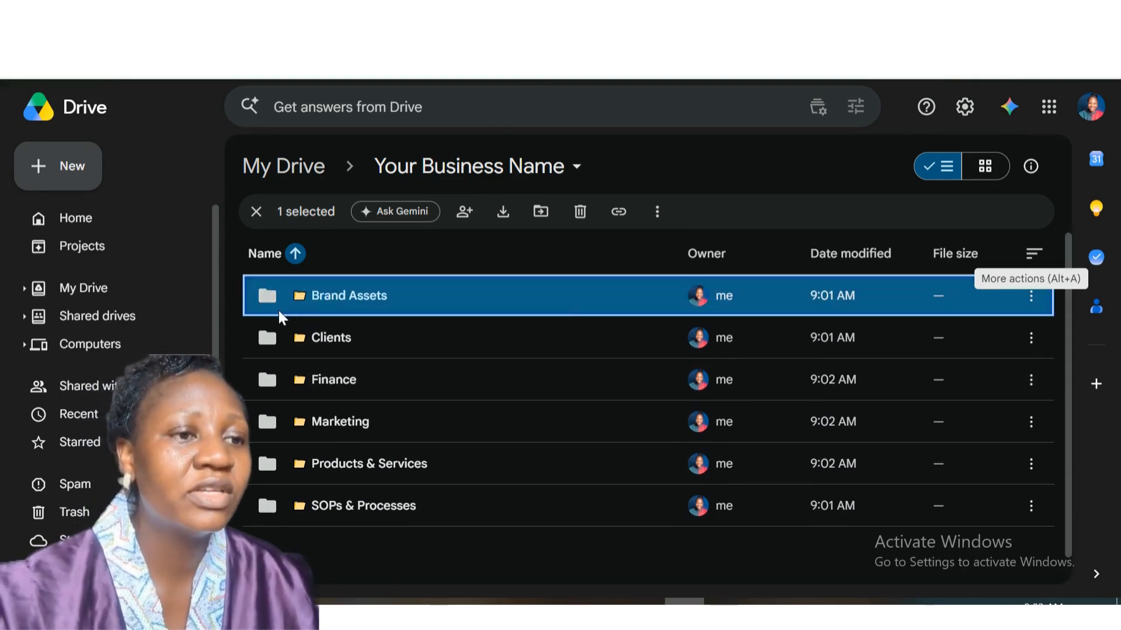
{"action": "mouse_move", "coordinate": [282, 300]}
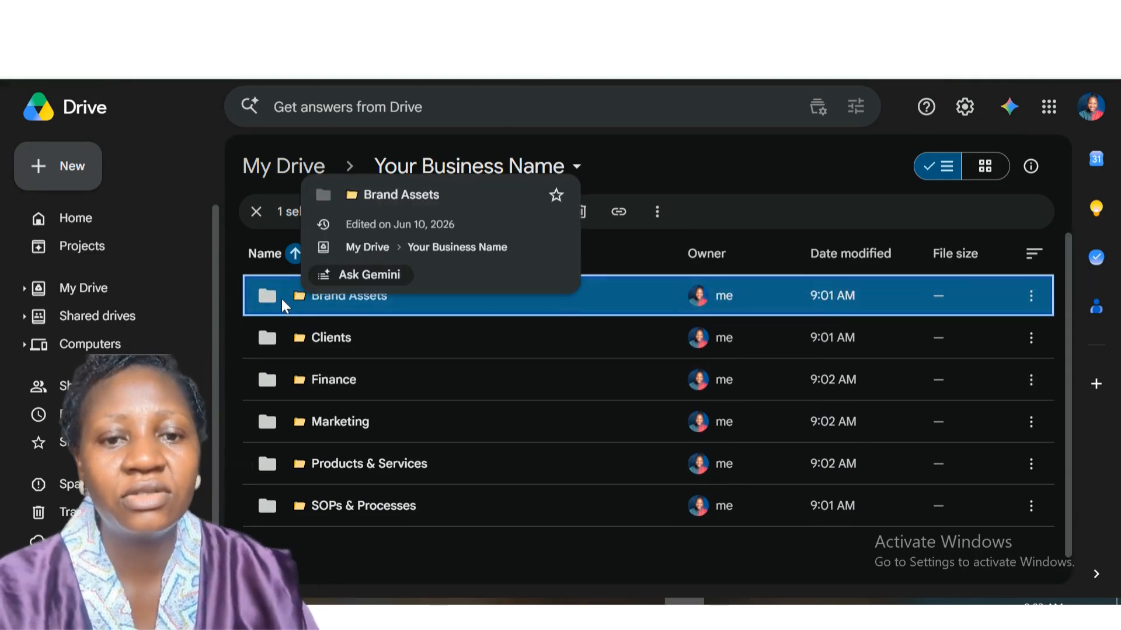
{"action": "double_click", "coordinate": [592, 295]}
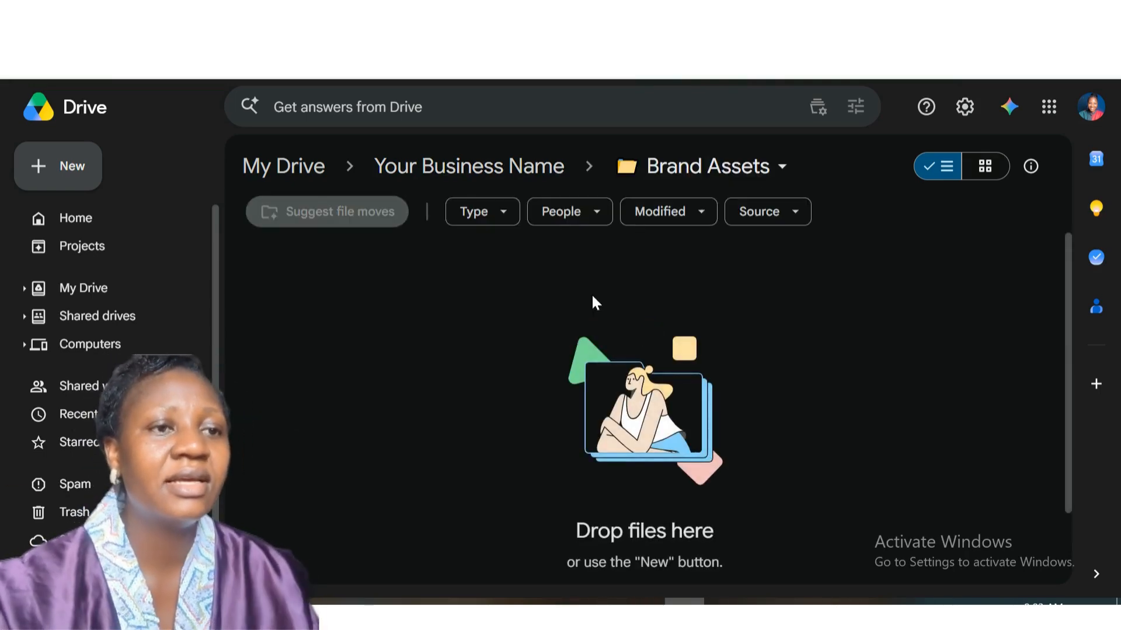
Step: Create a blank Google Docs document in the Brand Assets folder and write "All assets" in it
{"action": "left_click", "coordinate": [81, 173]}
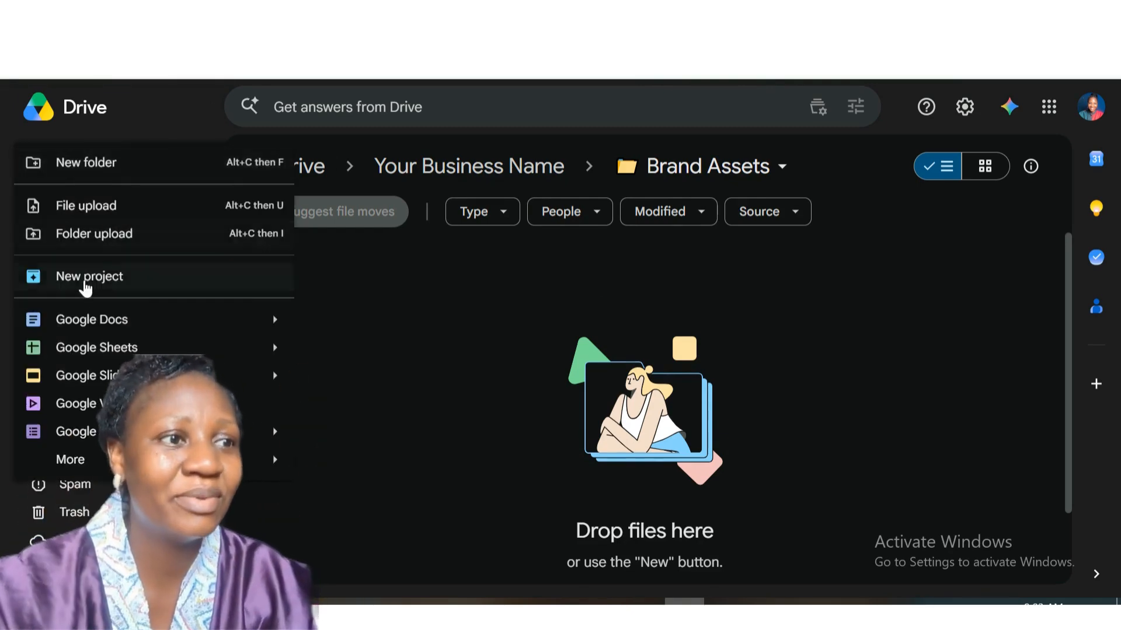
{"action": "mouse_move", "coordinate": [70, 324]}
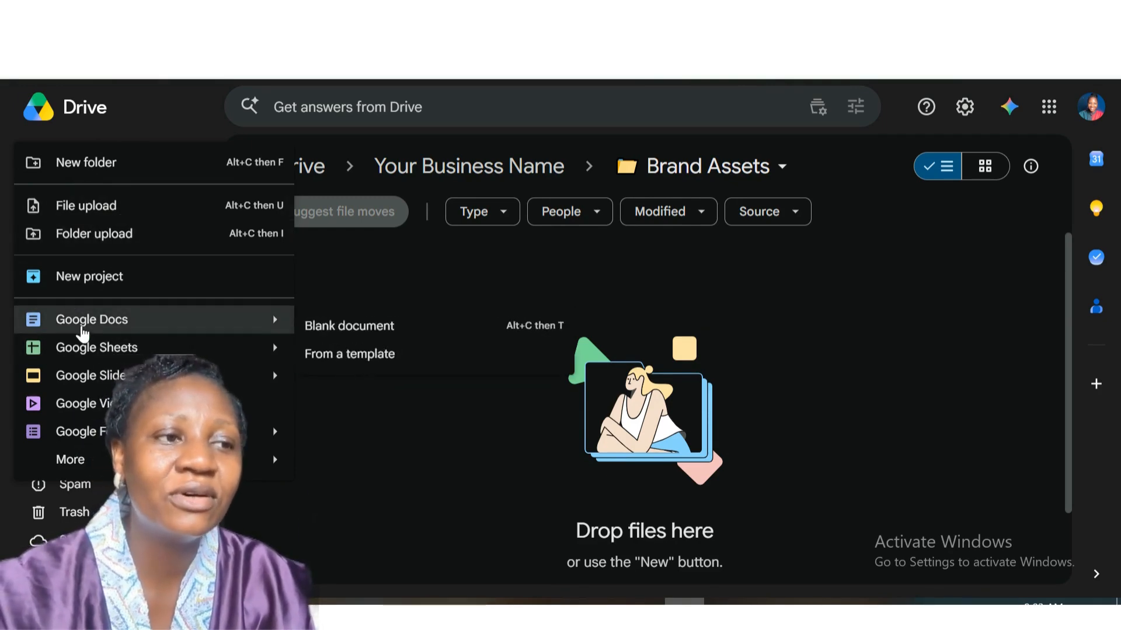
{"action": "left_click", "coordinate": [81, 327]}
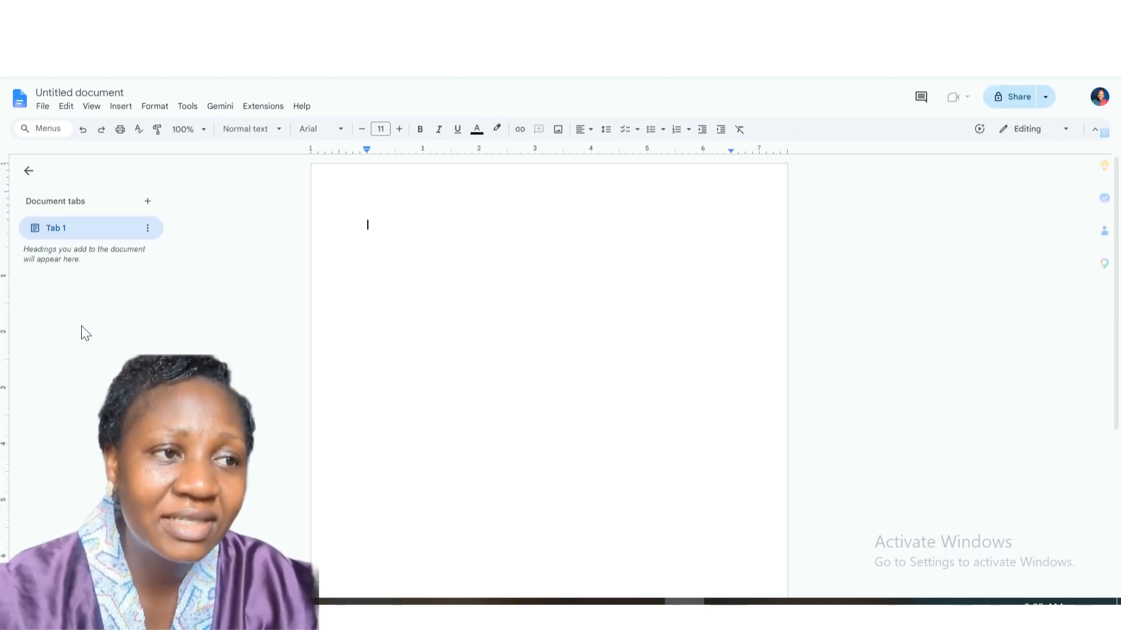
{"action": "type", "text": "All aseets"}
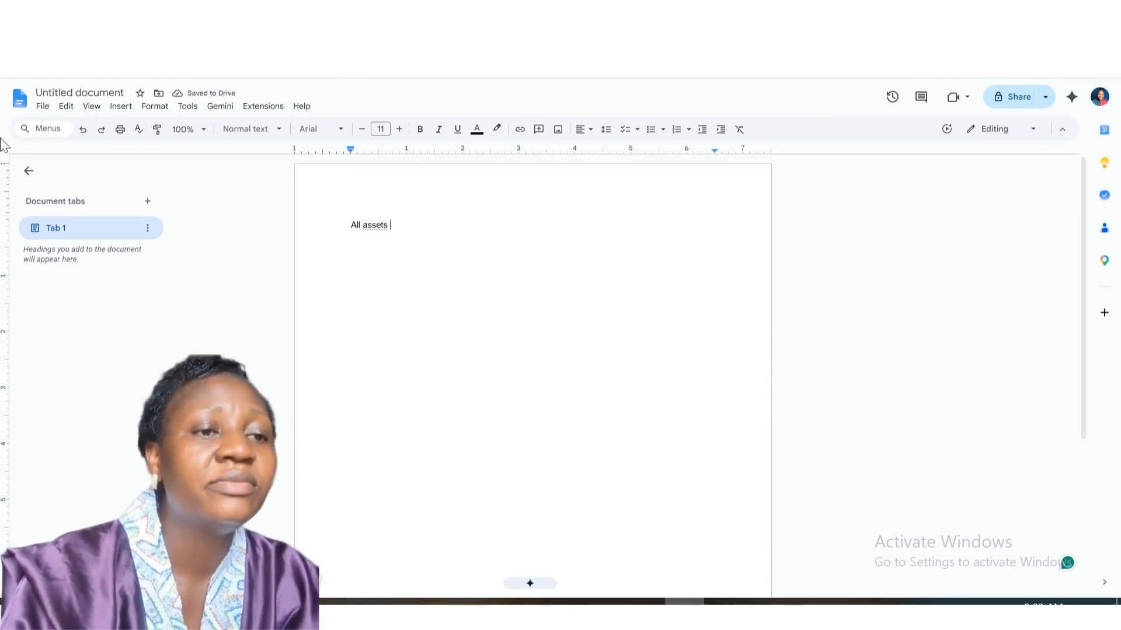
{"action": "left_click", "coordinate": [159, 94]}
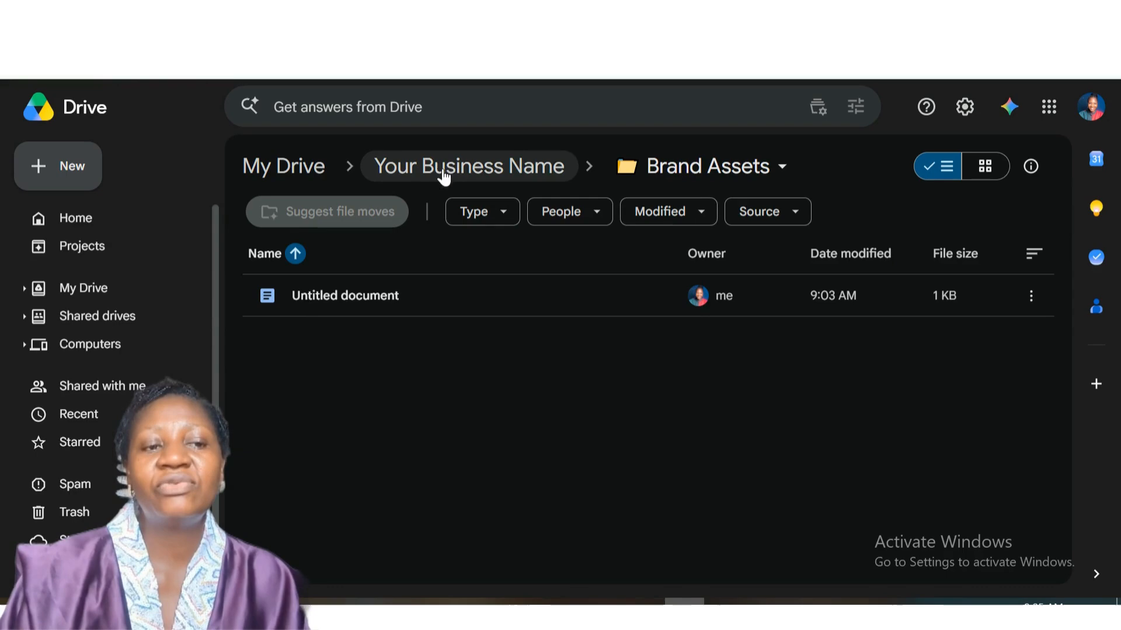
Step: Go back to Your Business Name, open the Clients folder and create a subfolder named "Active Clients" in it
{"action": "left_click", "coordinate": [444, 174]}
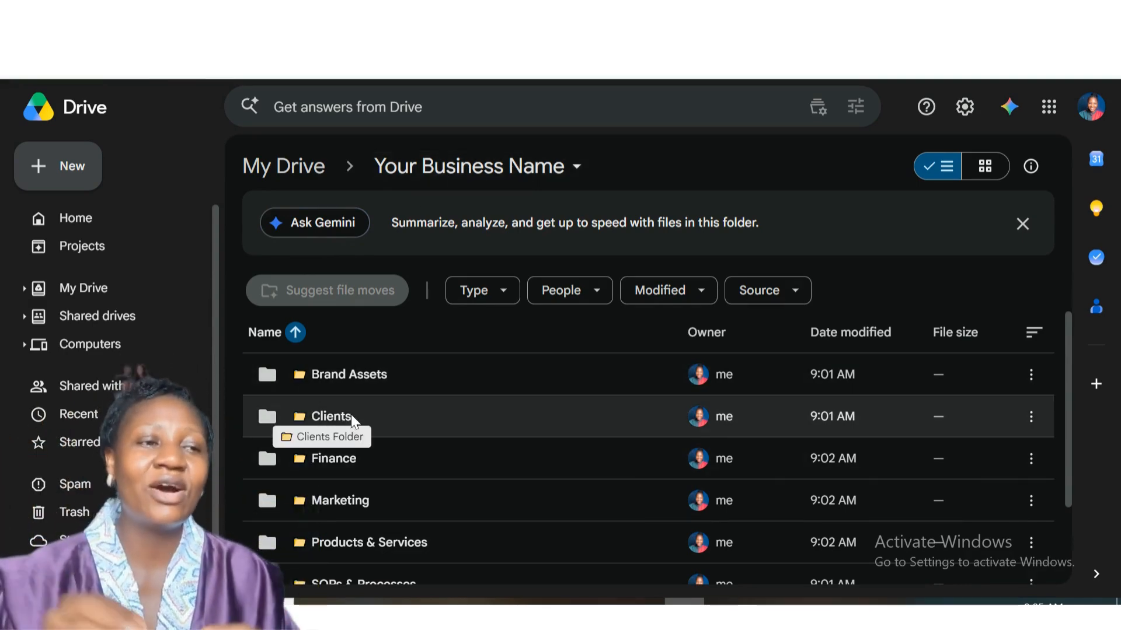
{"action": "left_click", "coordinate": [352, 414]}
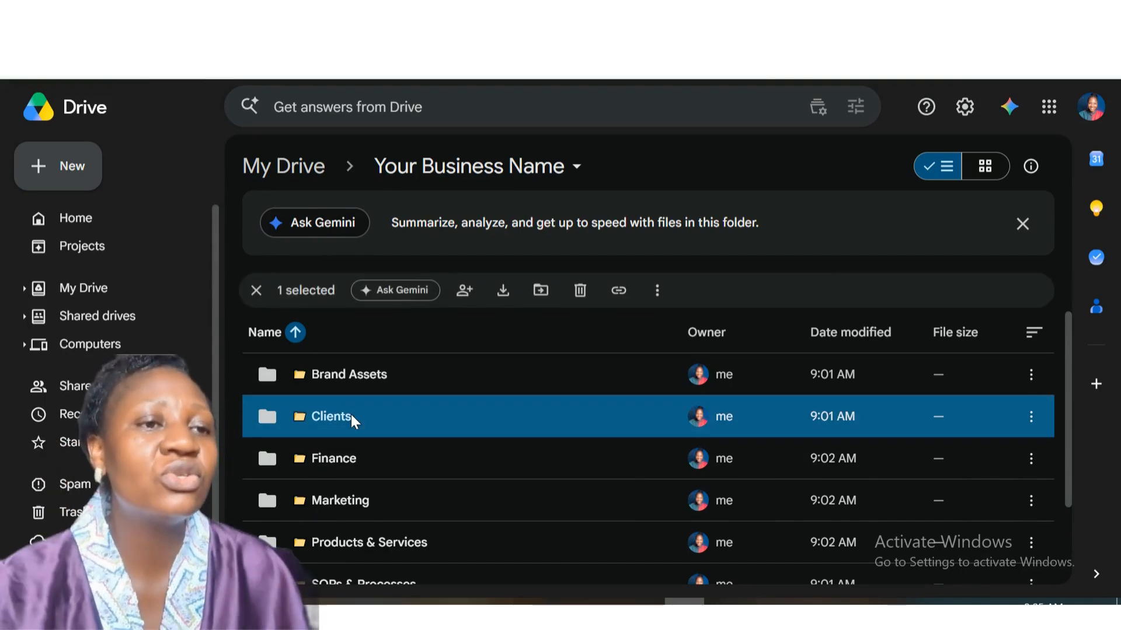
{"action": "double_click", "coordinate": [351, 417]}
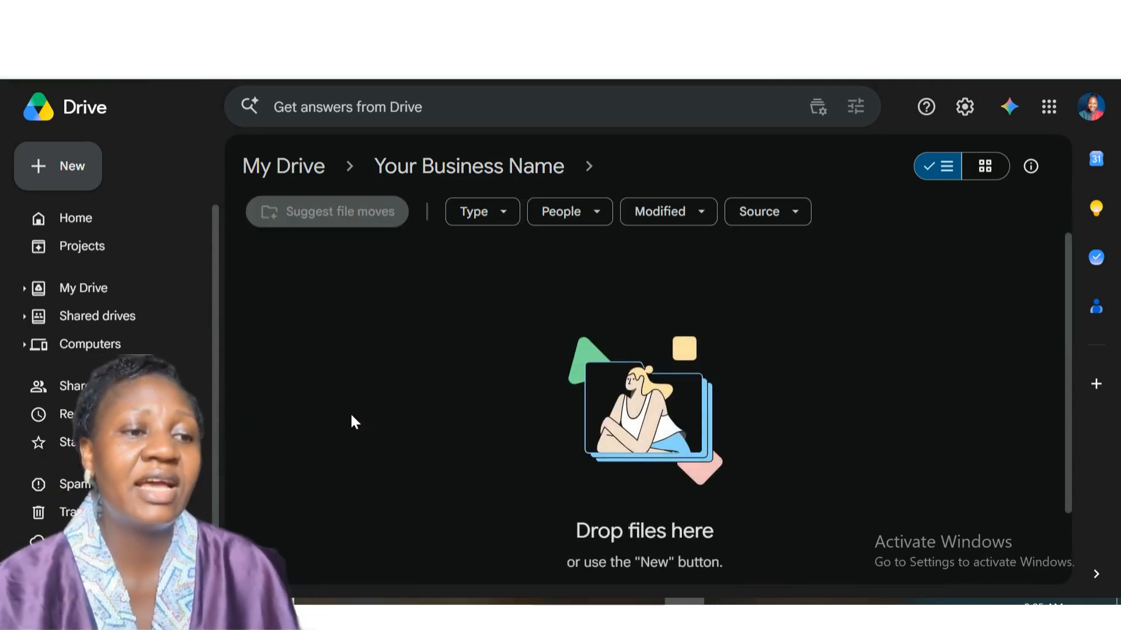
{"action": "left_click", "coordinate": [78, 174]}
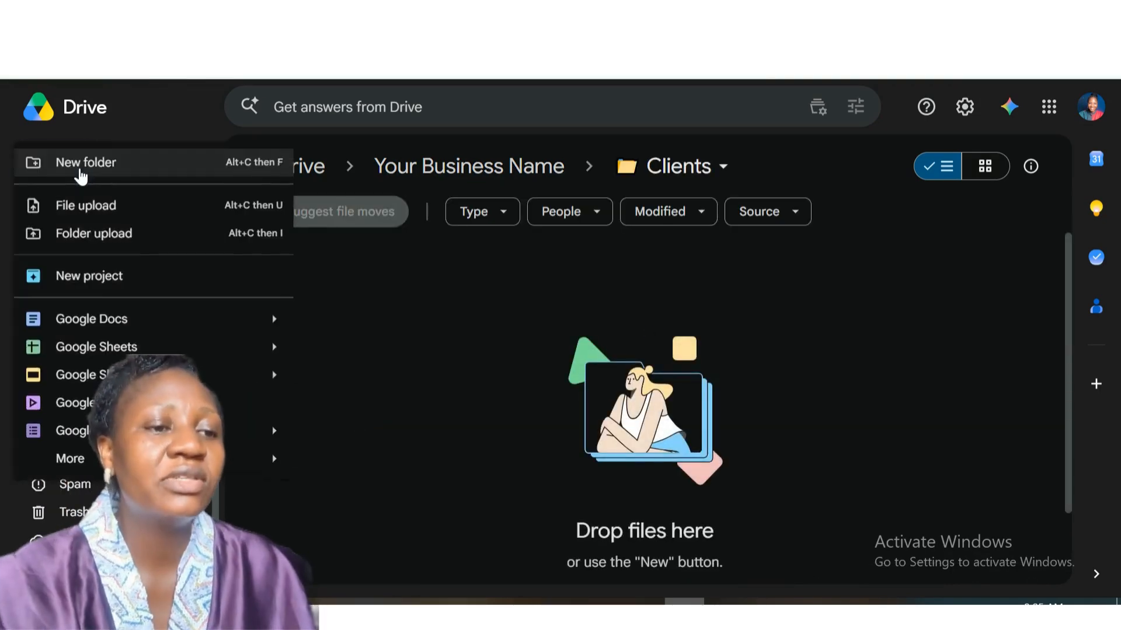
{"action": "left_click", "coordinate": [101, 163]}
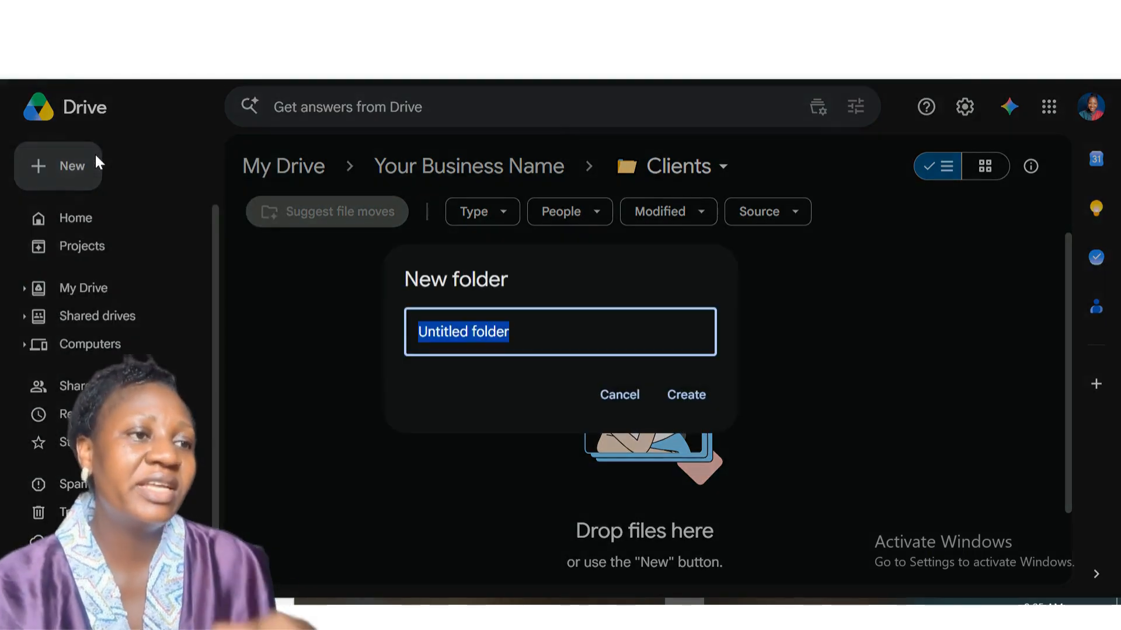
{"action": "type", "text": "Active Cli"}
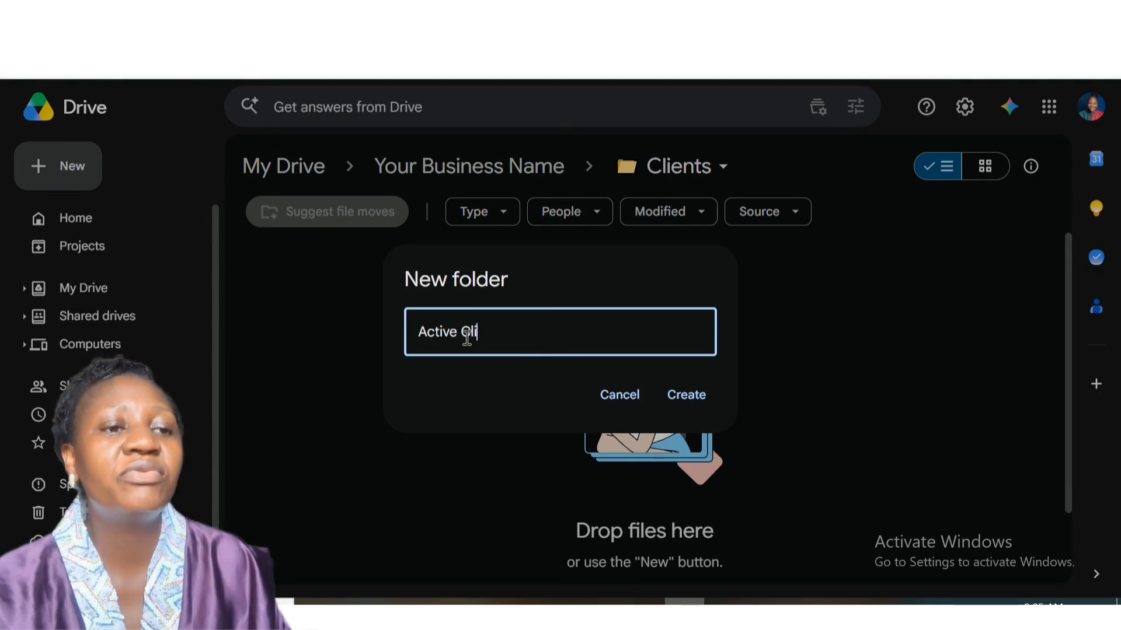
{"action": "type", "text": "ents"}
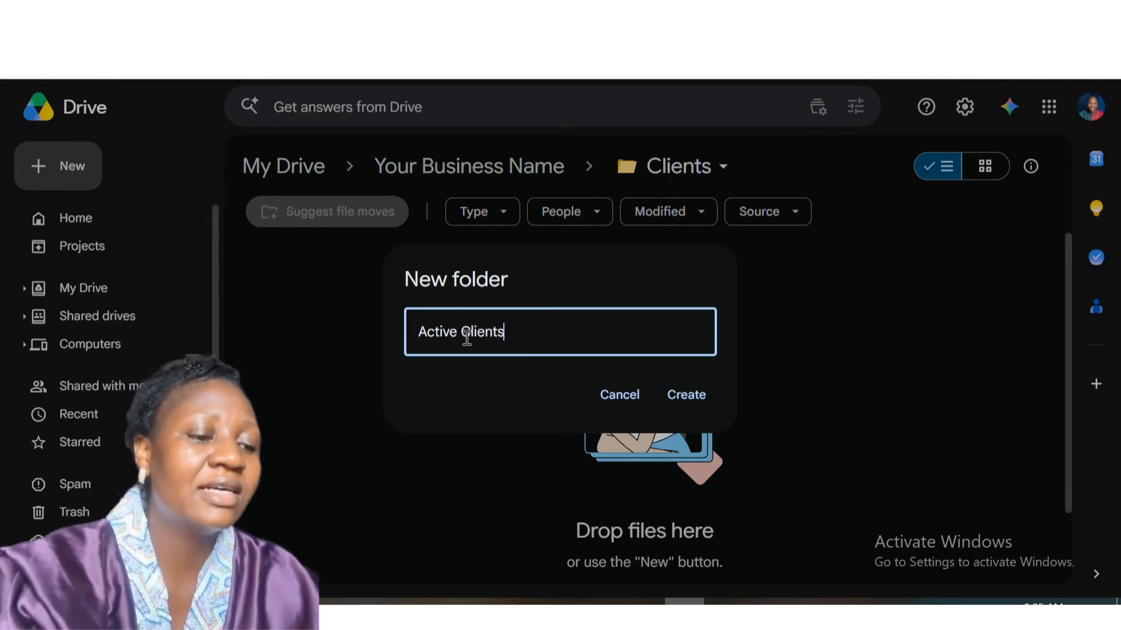
{"action": "left_click", "coordinate": [688, 404]}
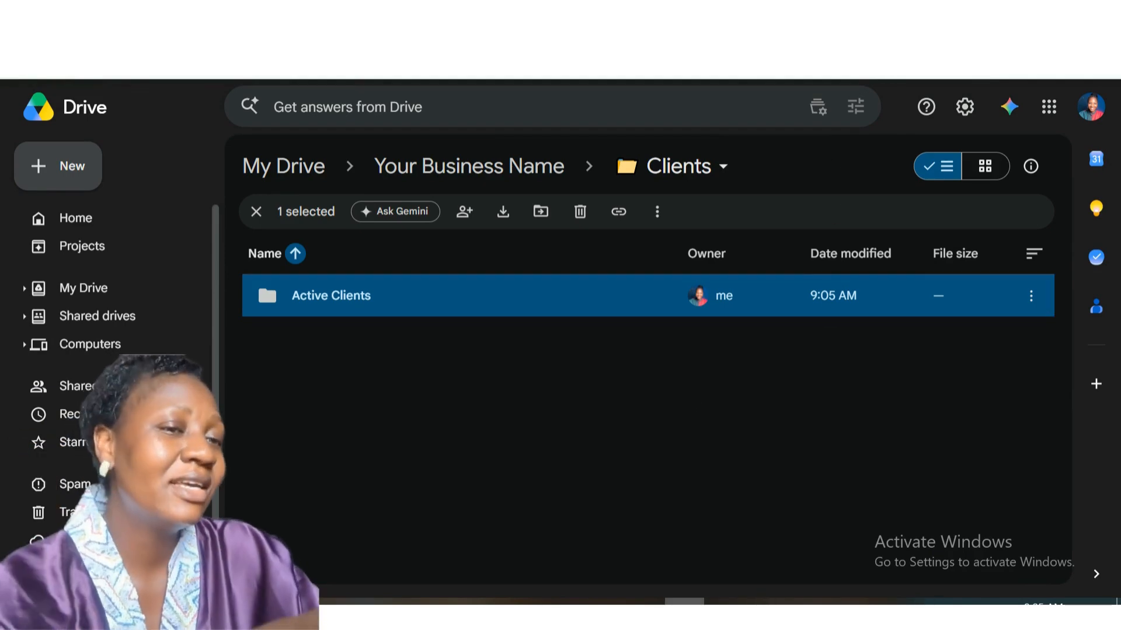
Step: Switch to the PDF guide and examine the Clients Folder pages, moving on to page 8
{"action": "left_click", "coordinate": [795, 15]}
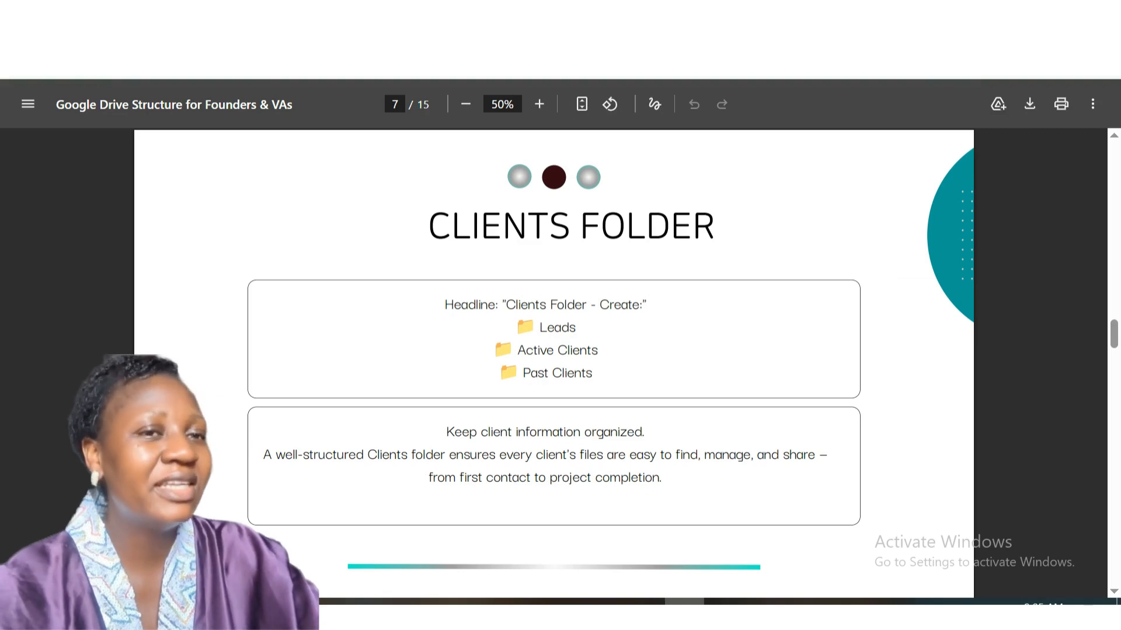
{"action": "key", "text": "Right"}
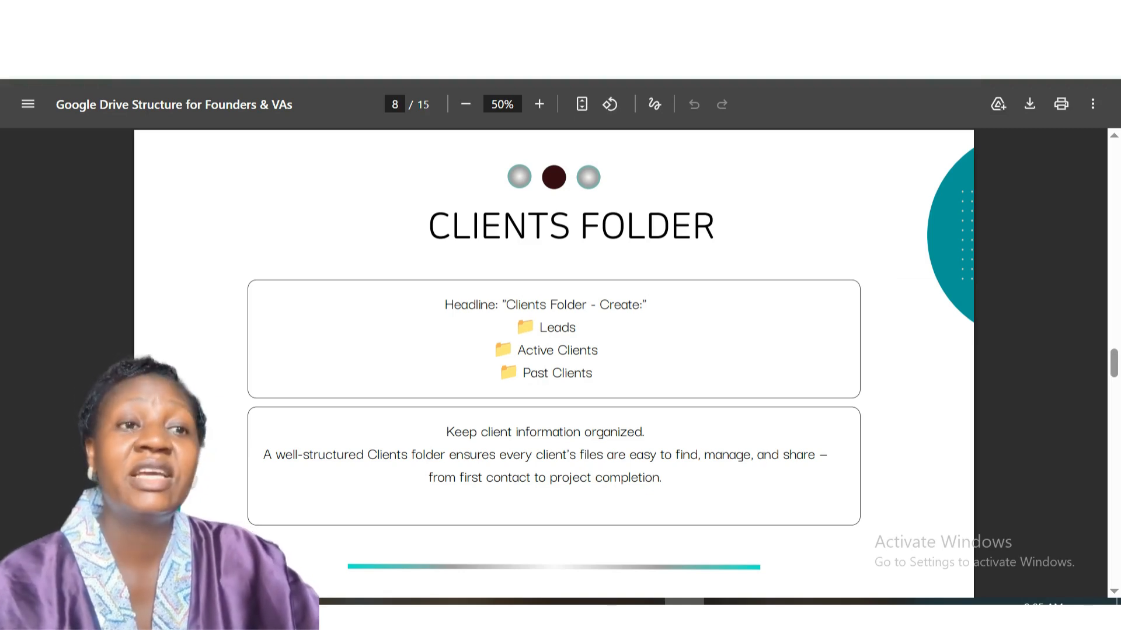